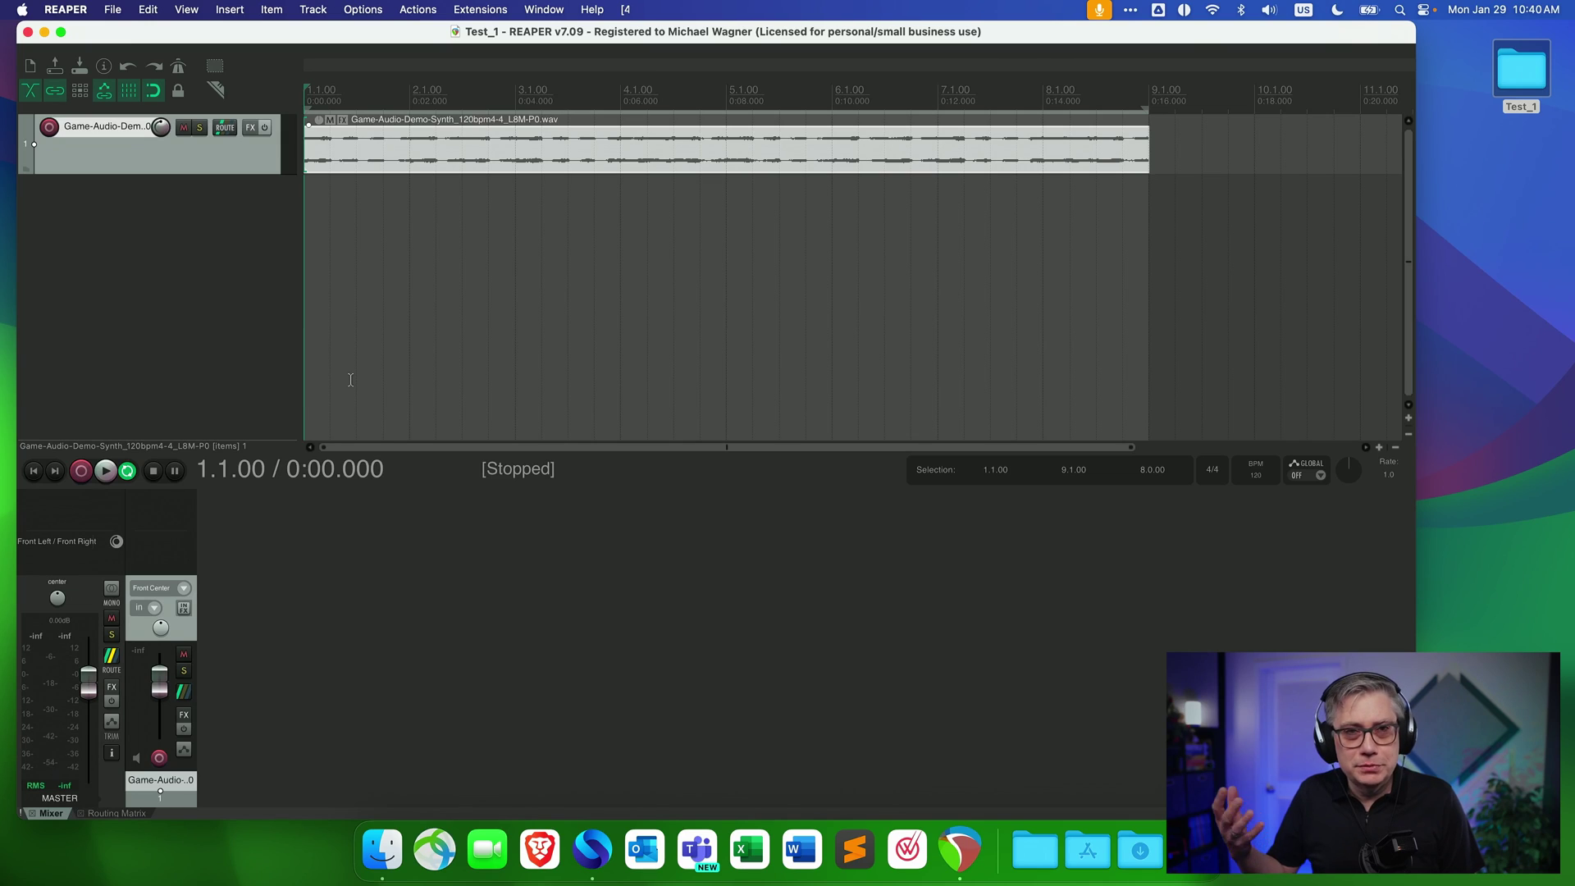
Audition the synth track and set its channel count to 128 in the track routing
key(space)
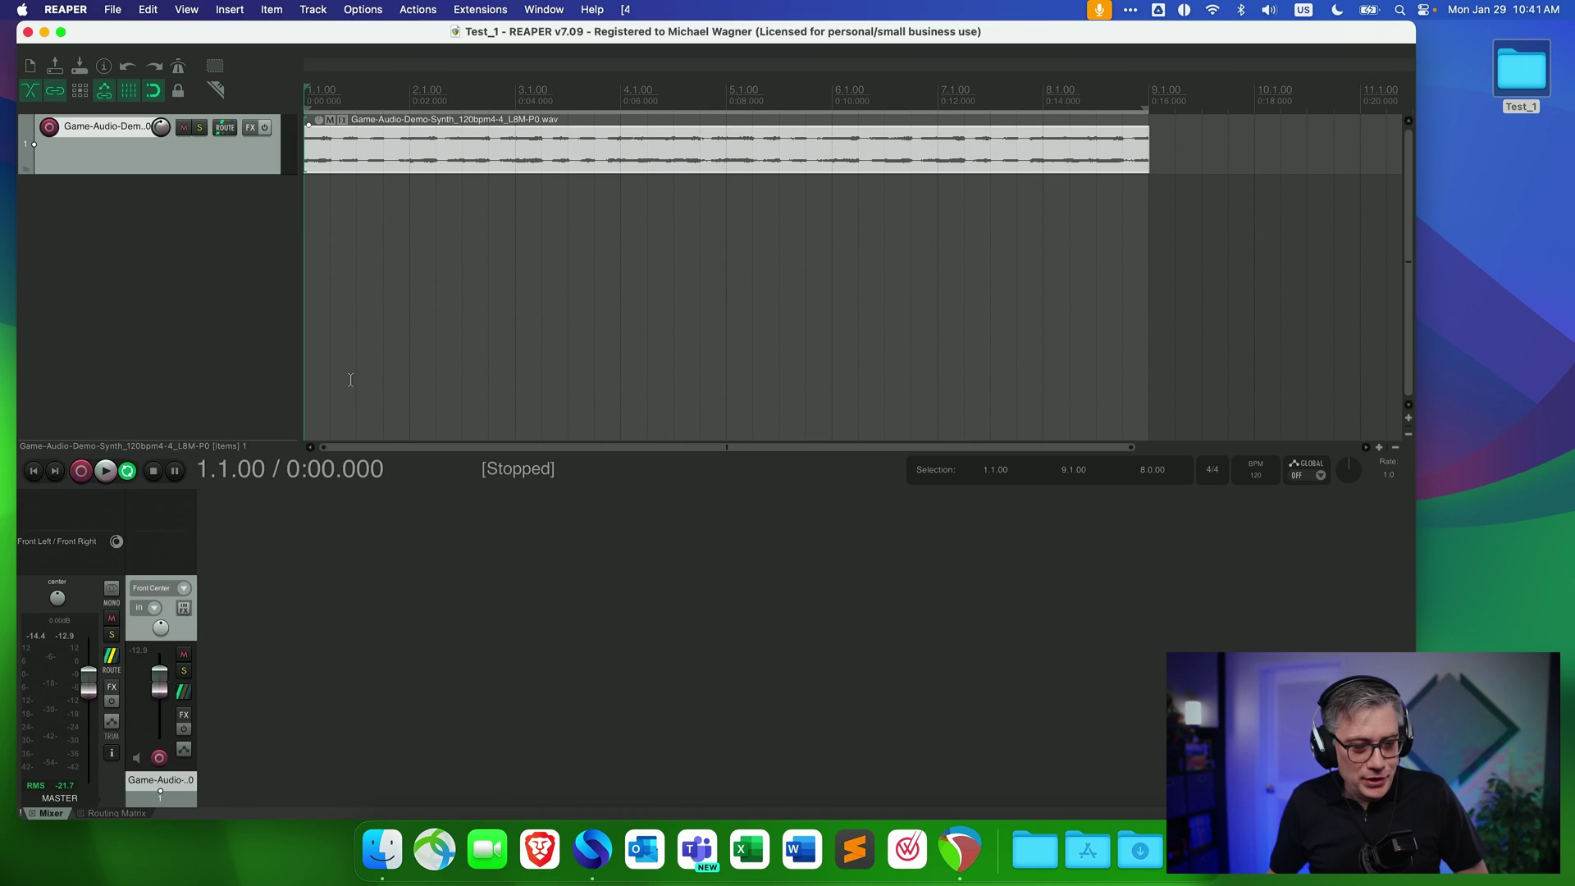
click(183, 694)
click(474, 645)
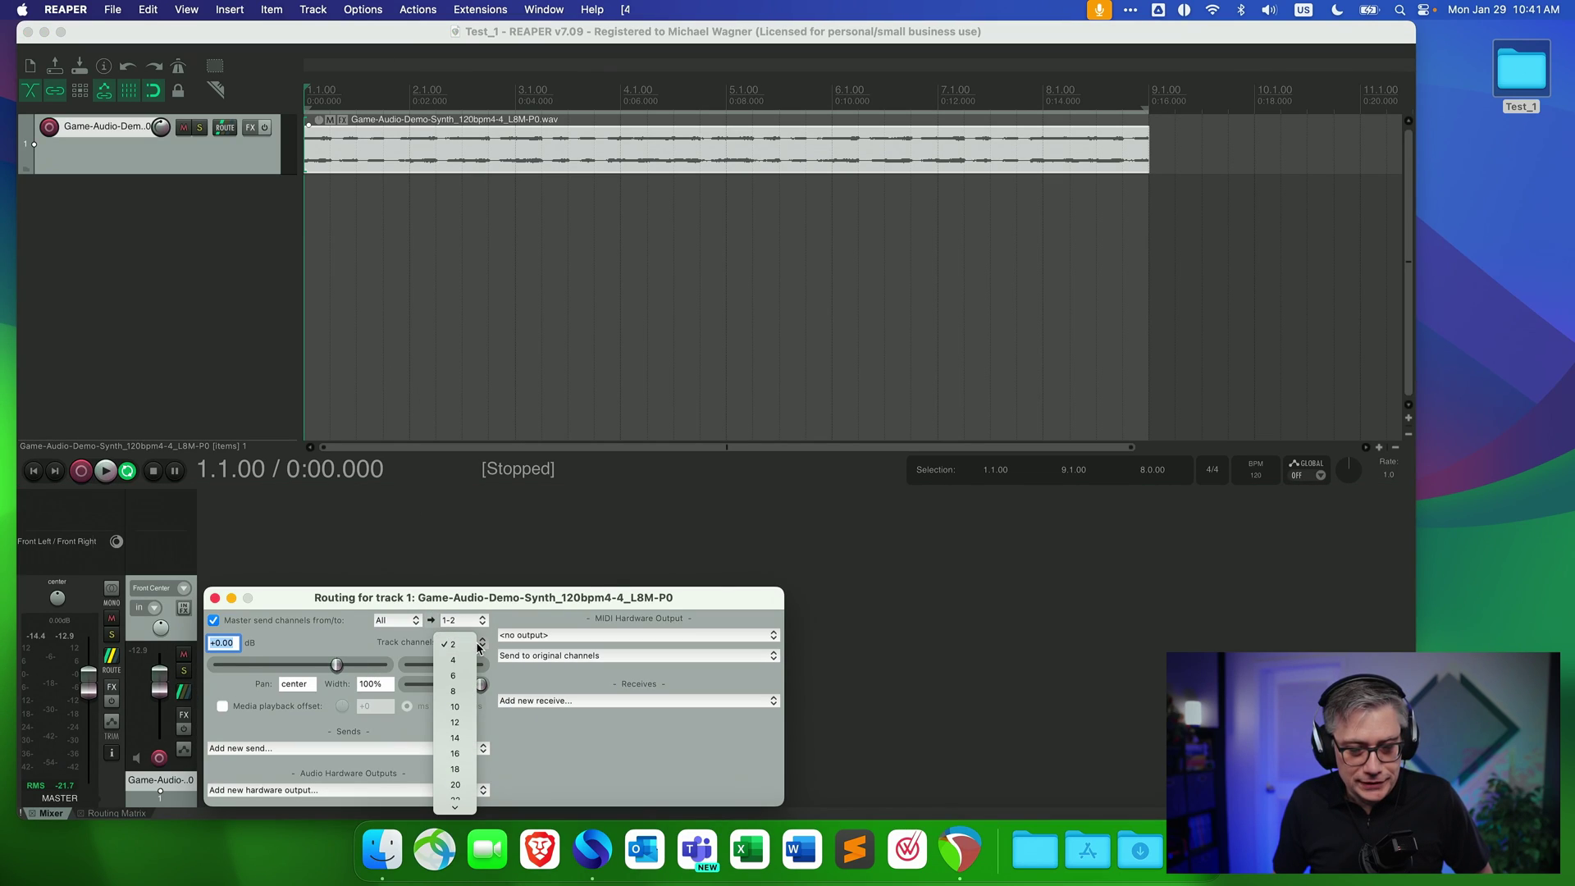
mouse_move(456, 808)
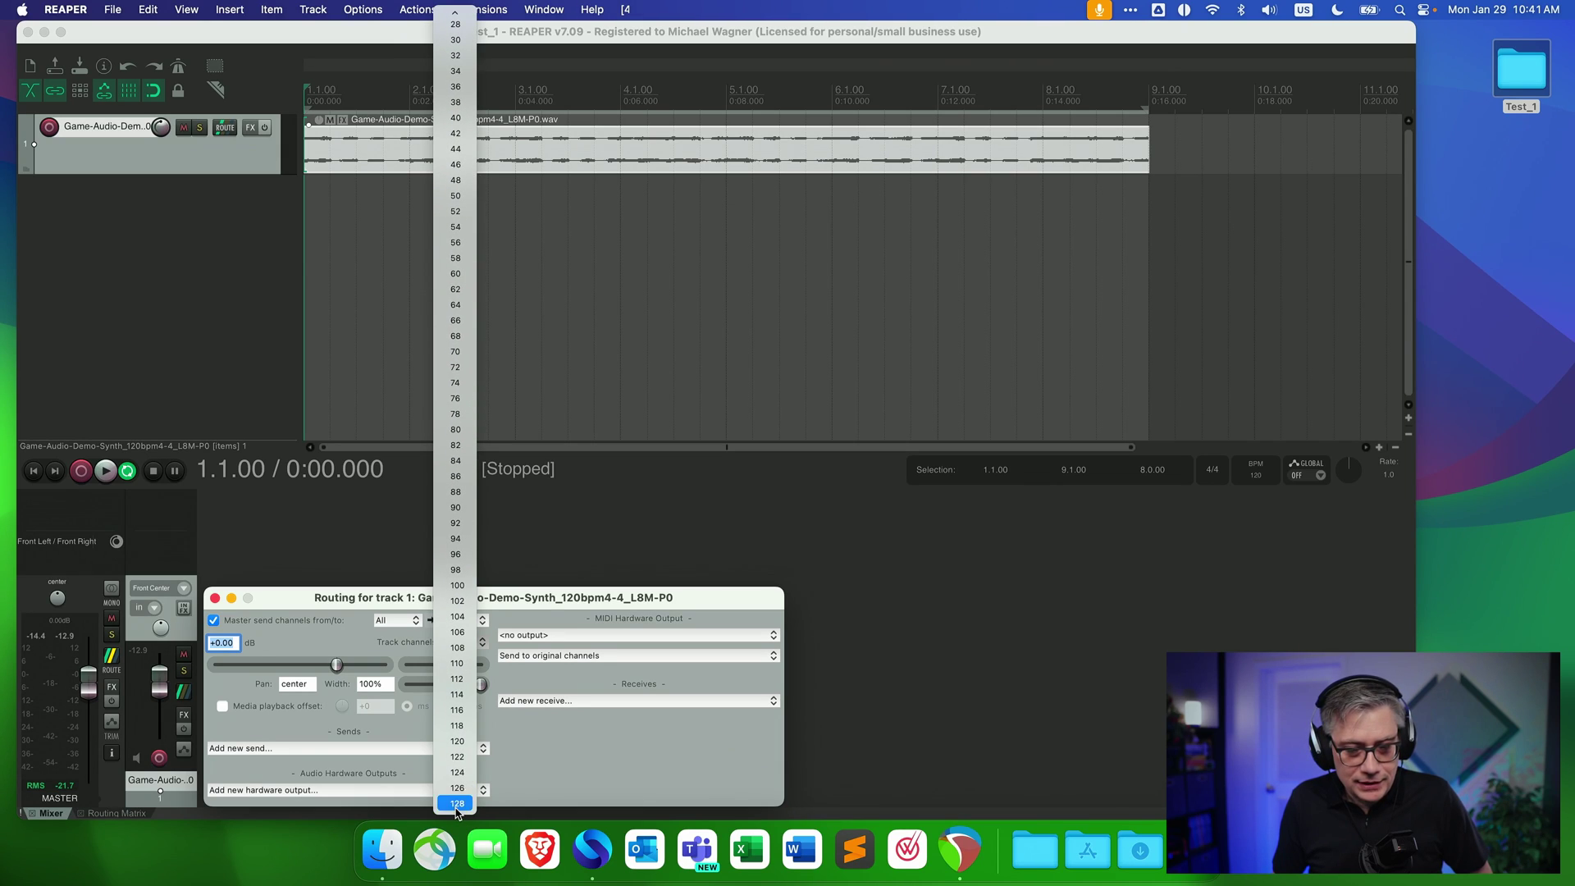
click(457, 804)
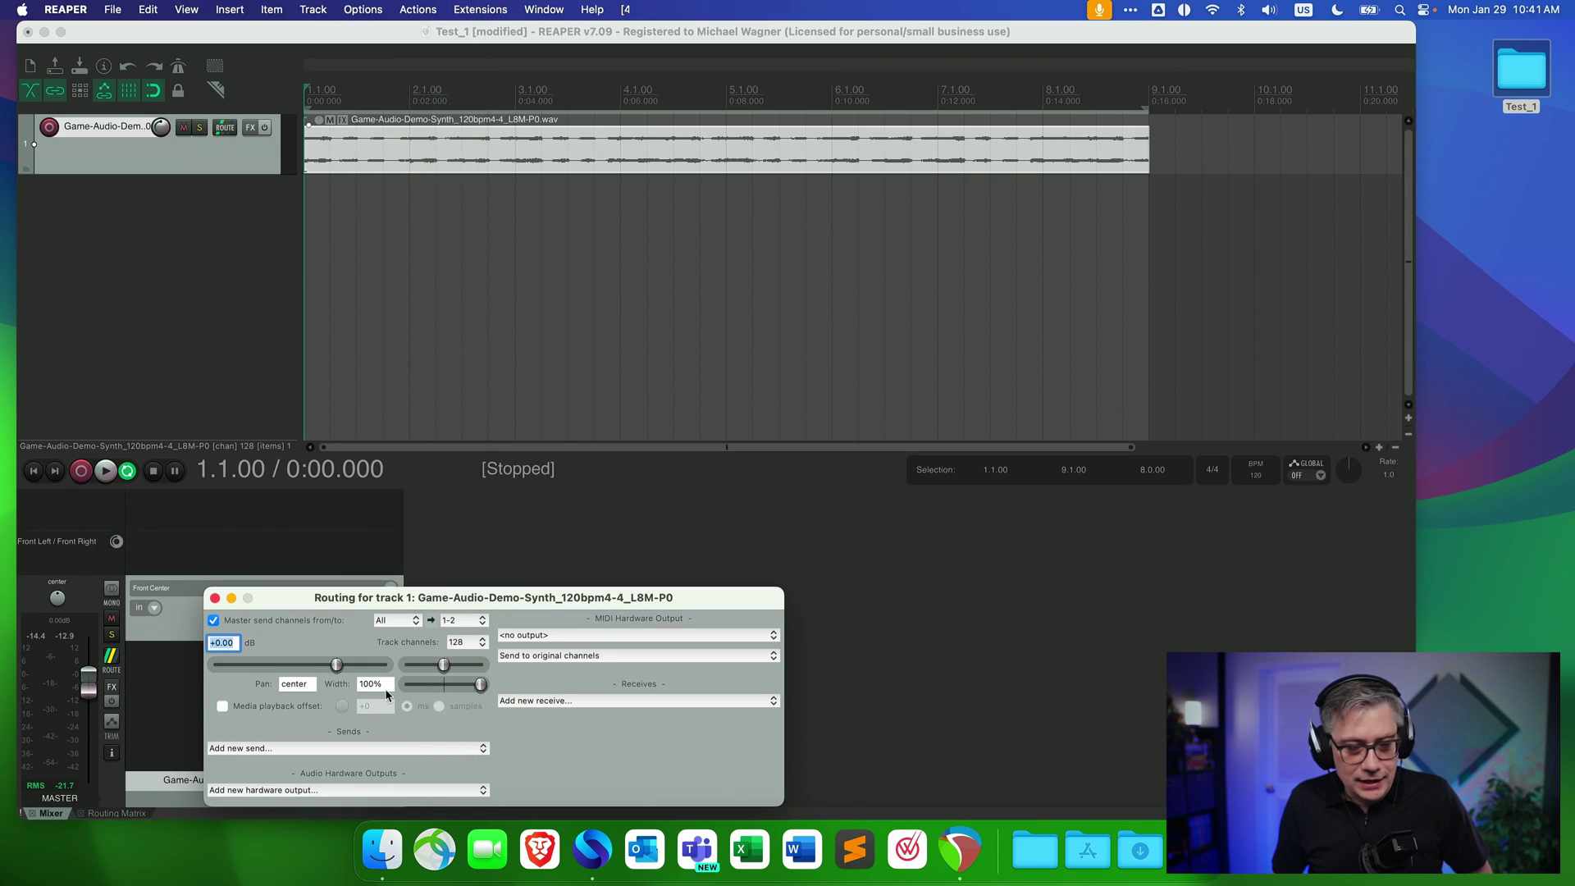
click(215, 598)
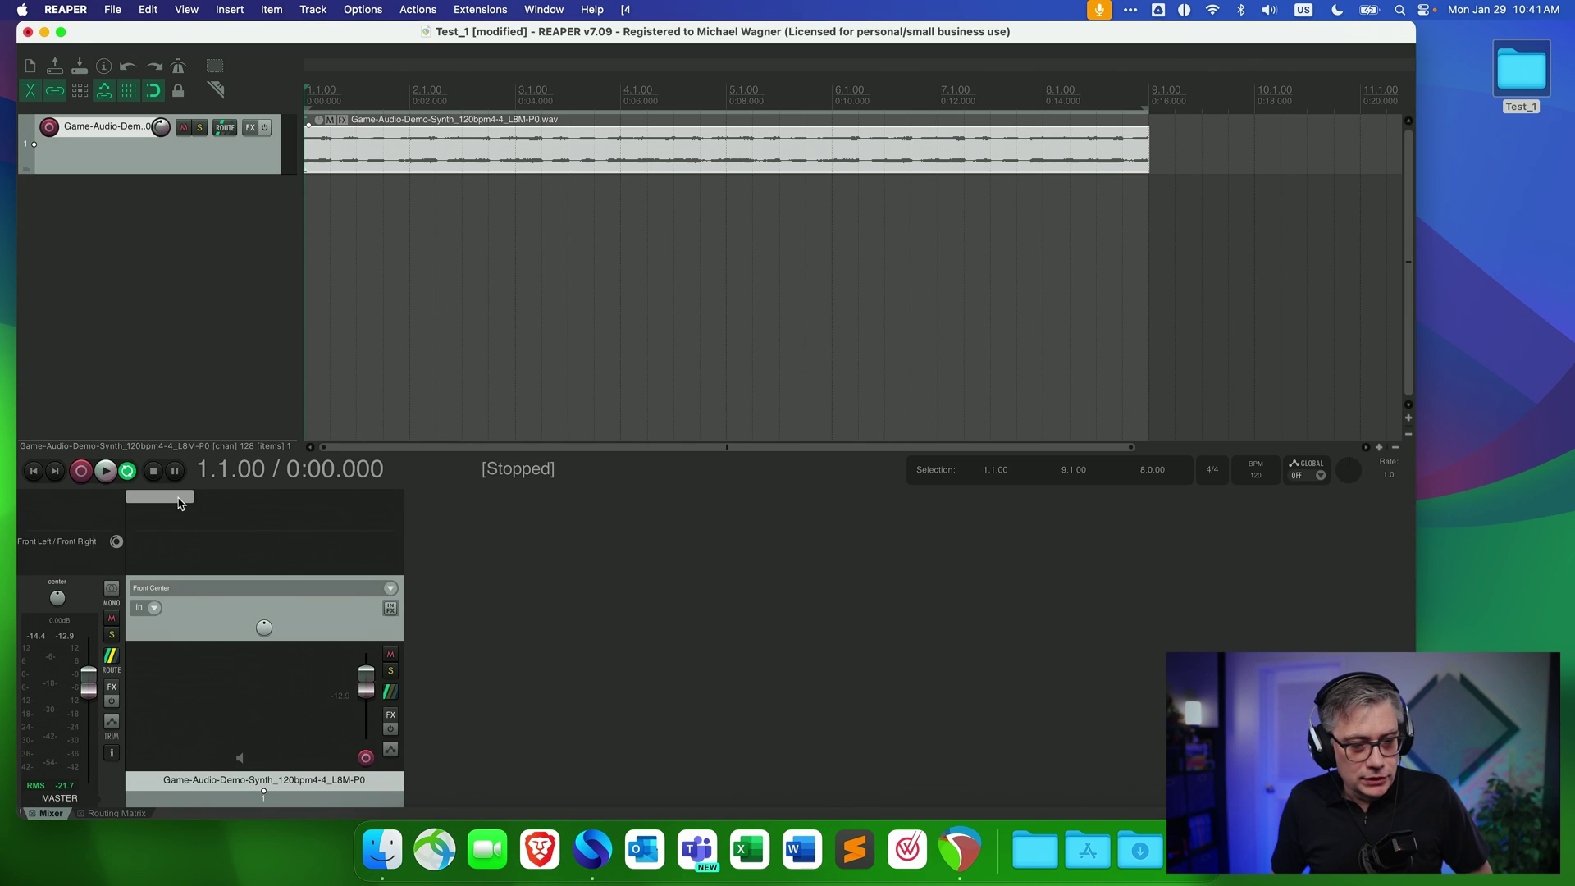
Add the VST3 aXPanner plugin to the synth track, filtering the plugin list by "ax", and shift its window slightly
double_click(205, 518)
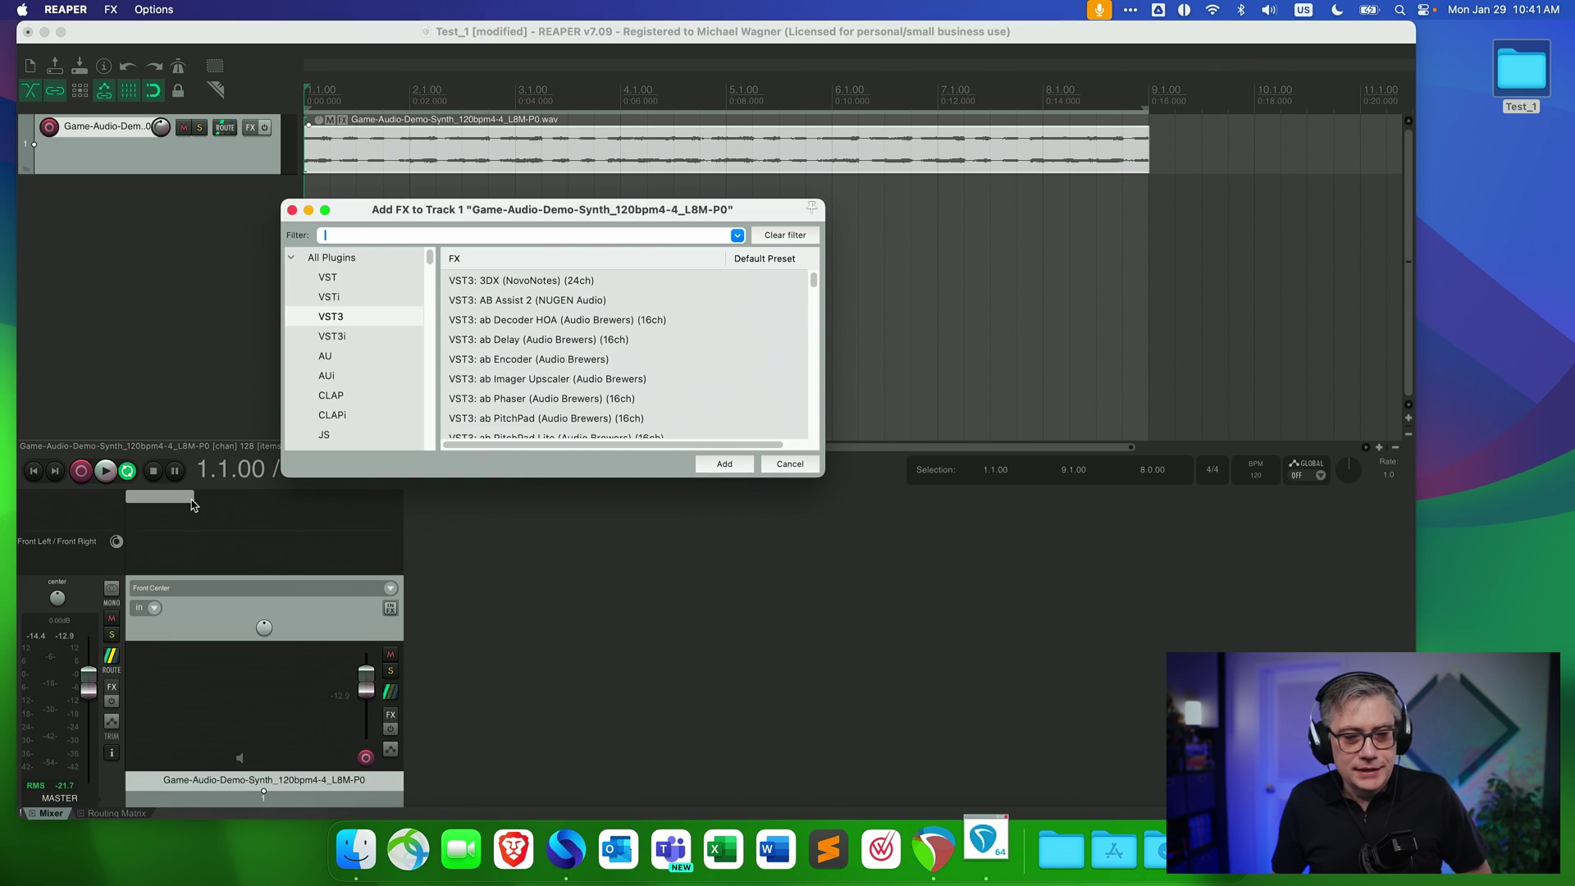
text(ax)
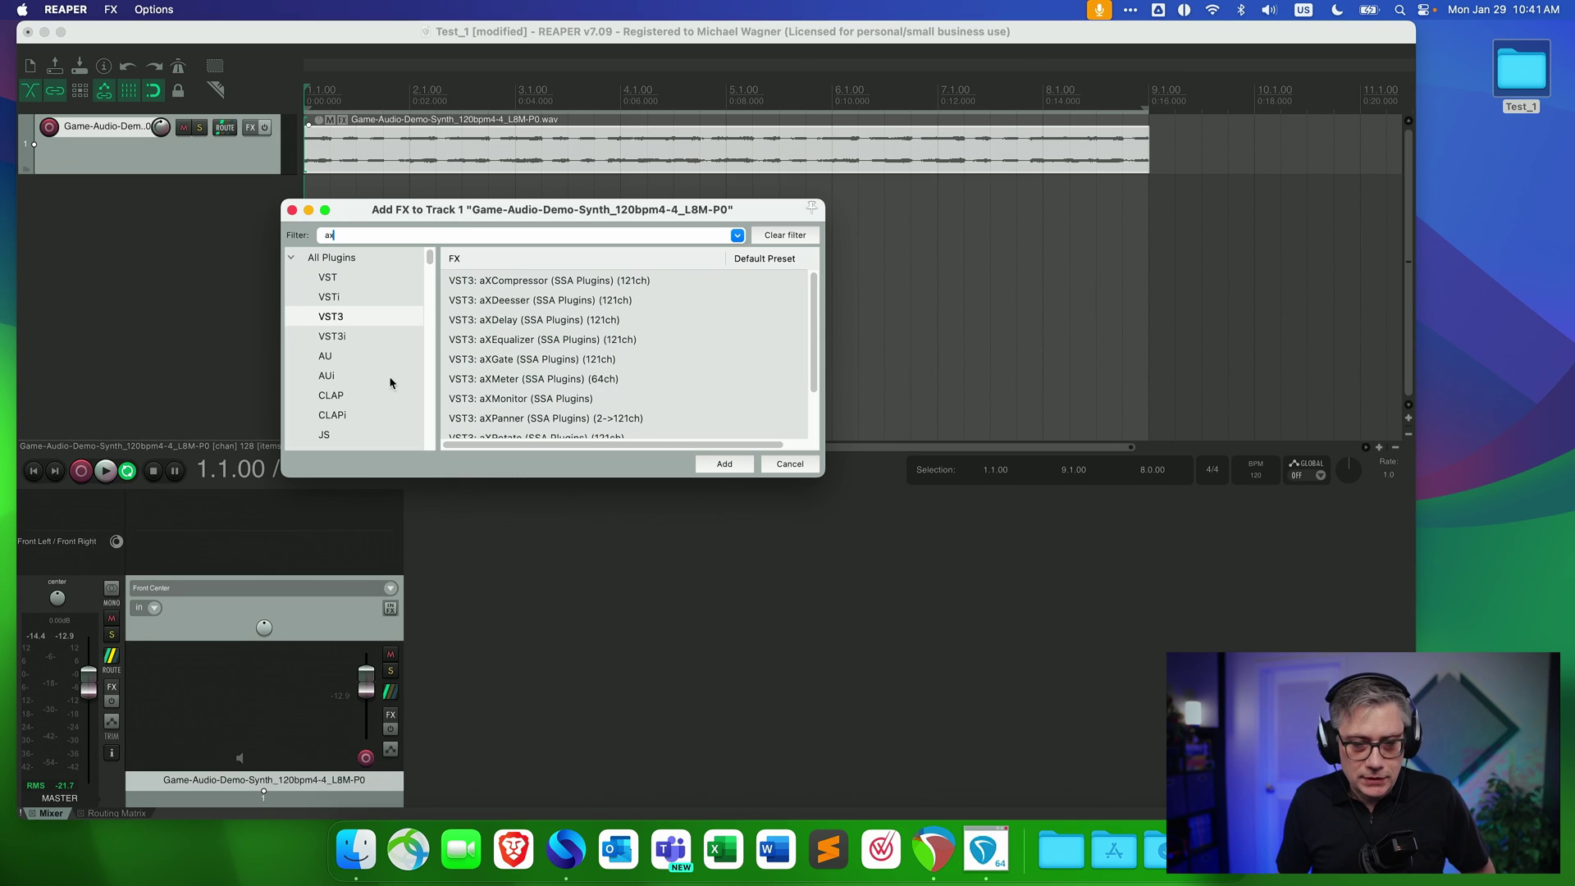
click(542, 420)
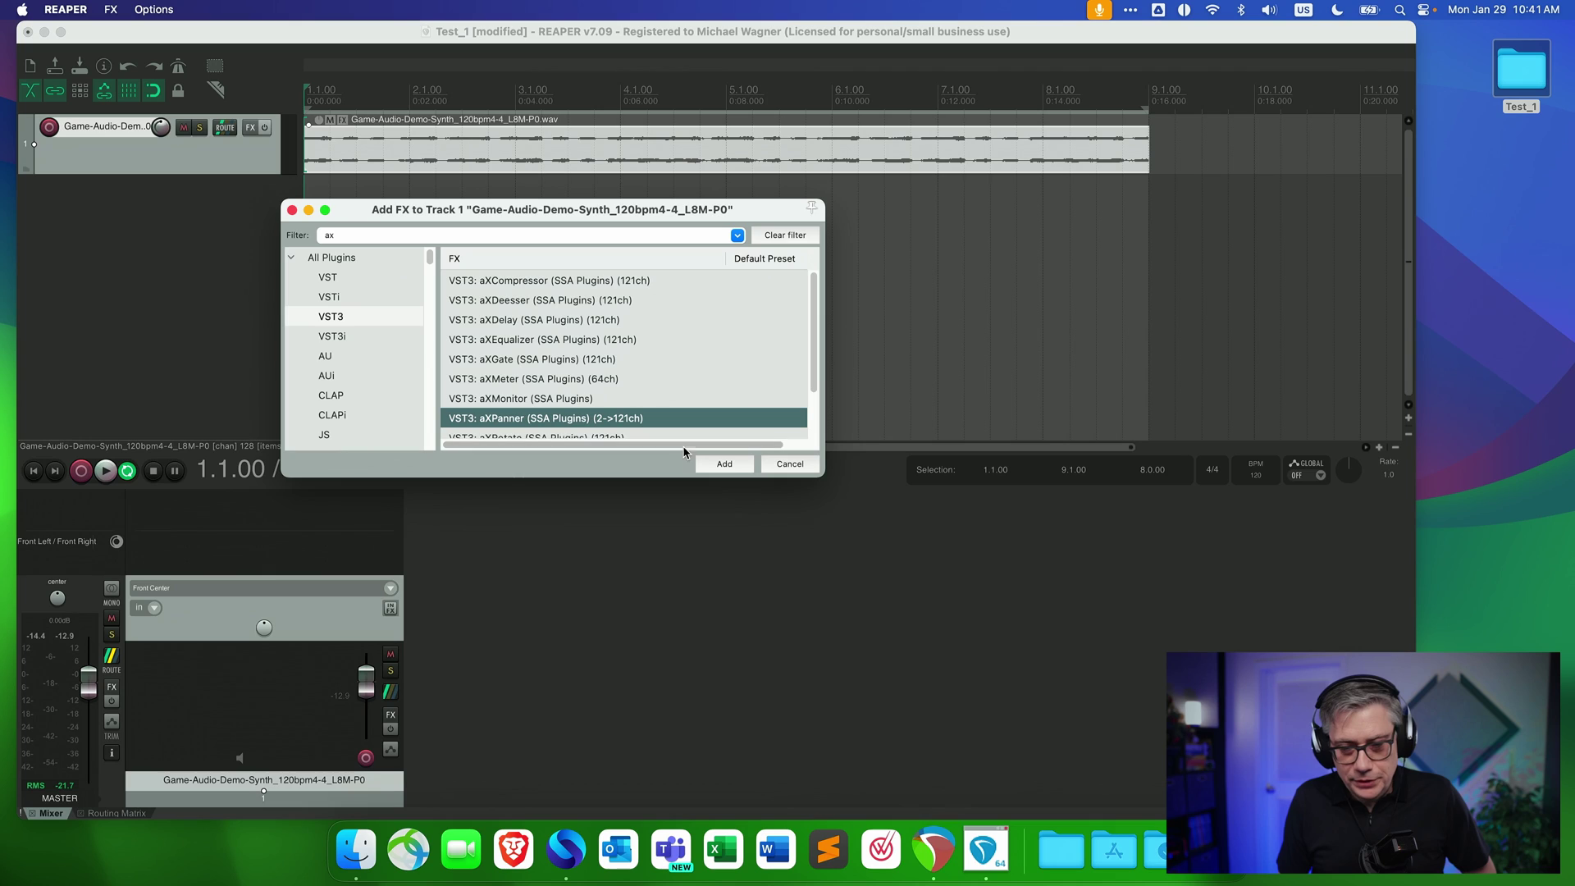
click(722, 465)
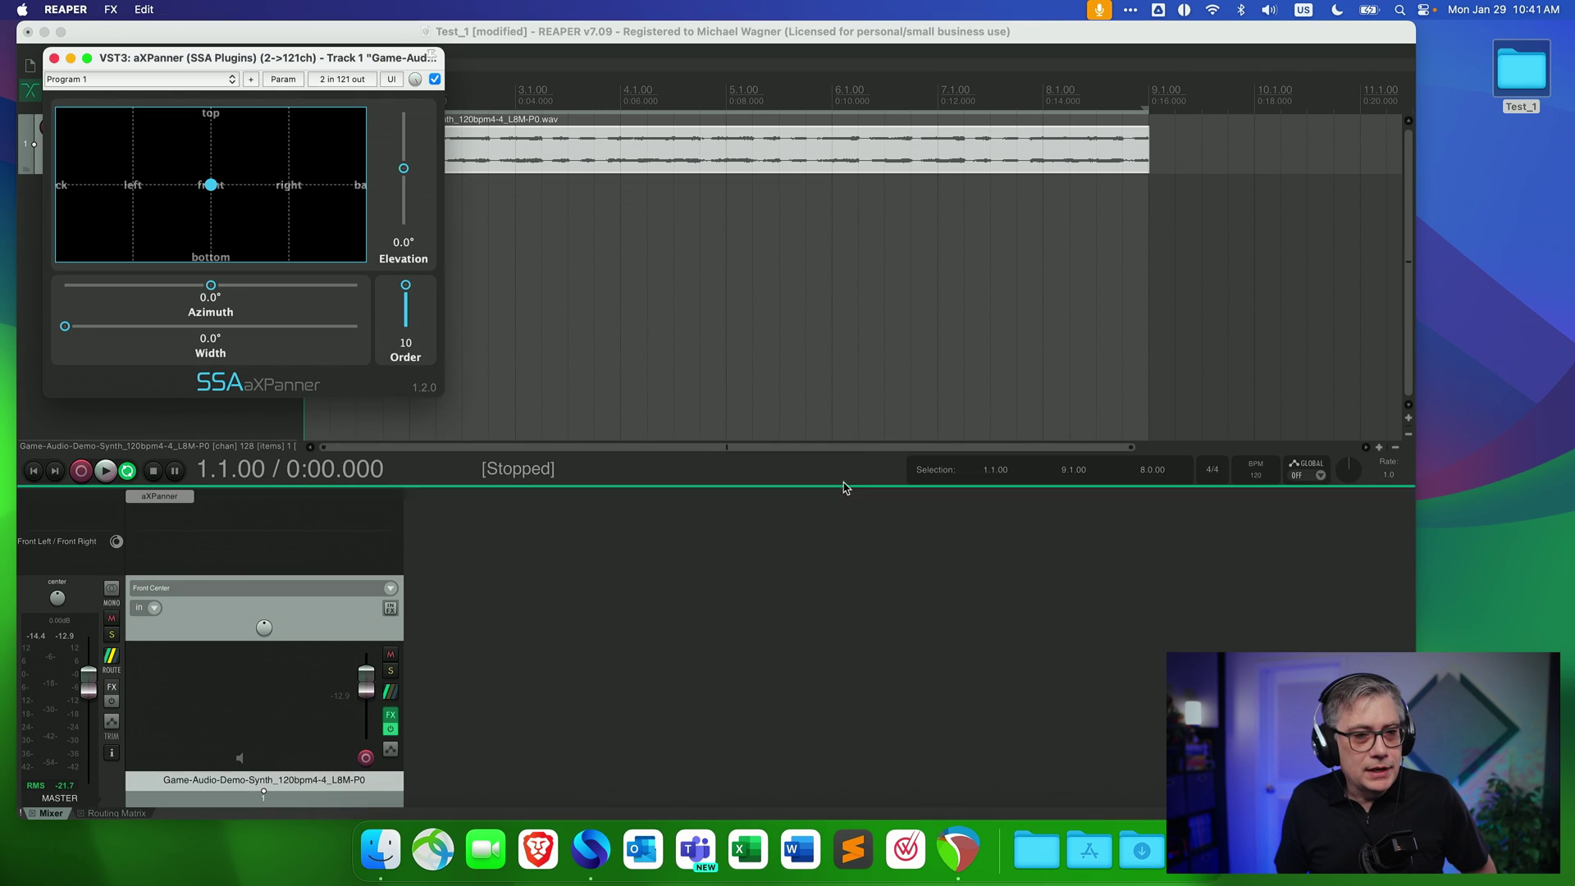
drag(263, 57, 324, 58)
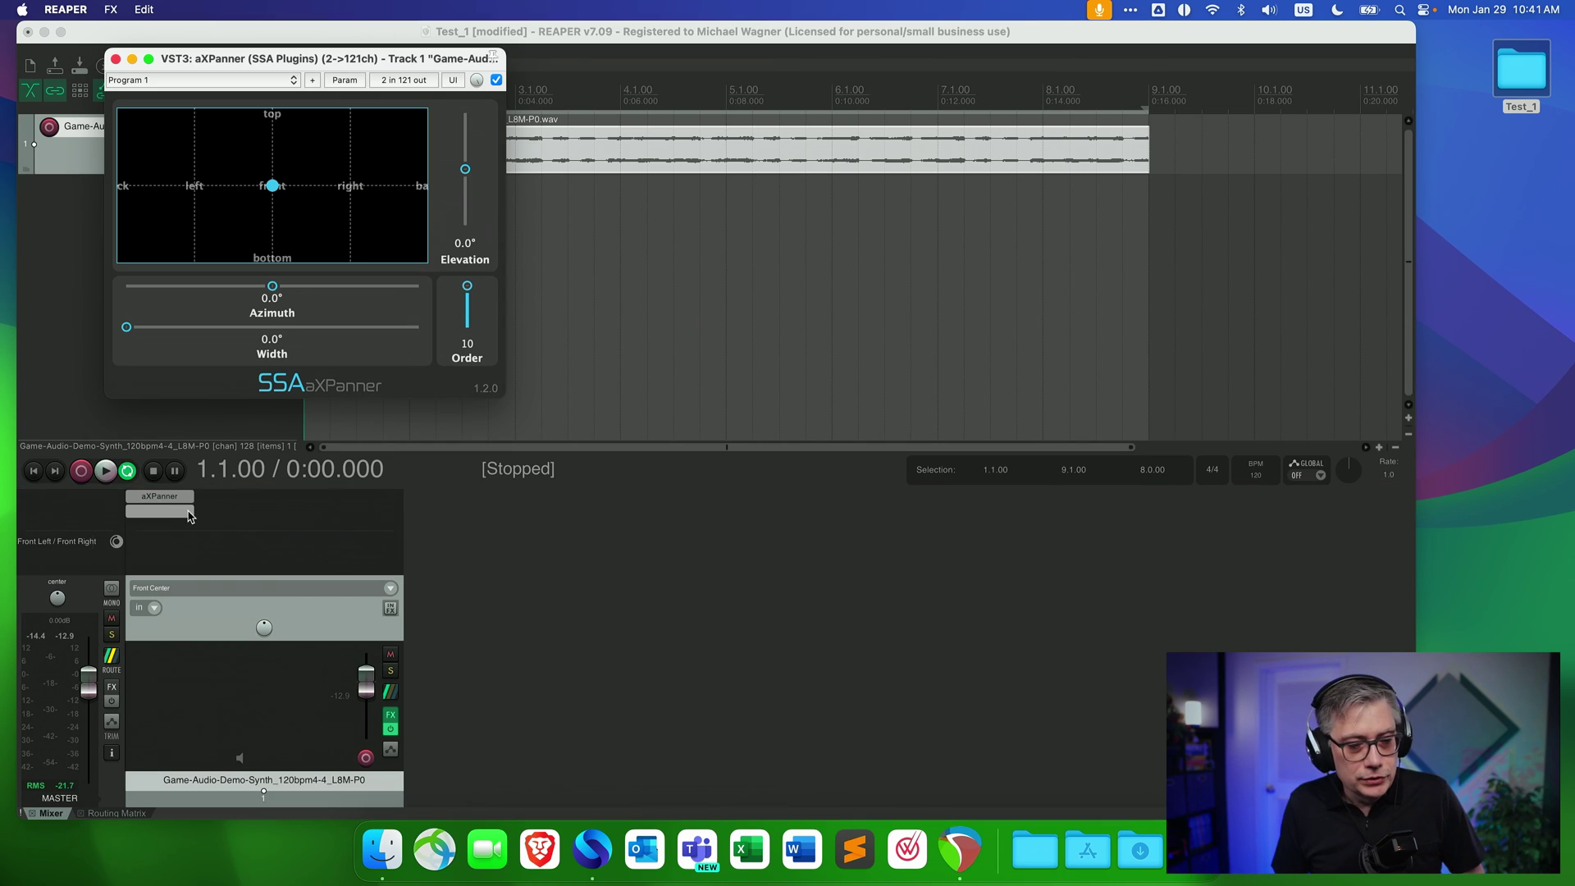
Add the VST3 aXMonitor plugin after aXPanner and place its window clear of the panner
double_click(189, 515)
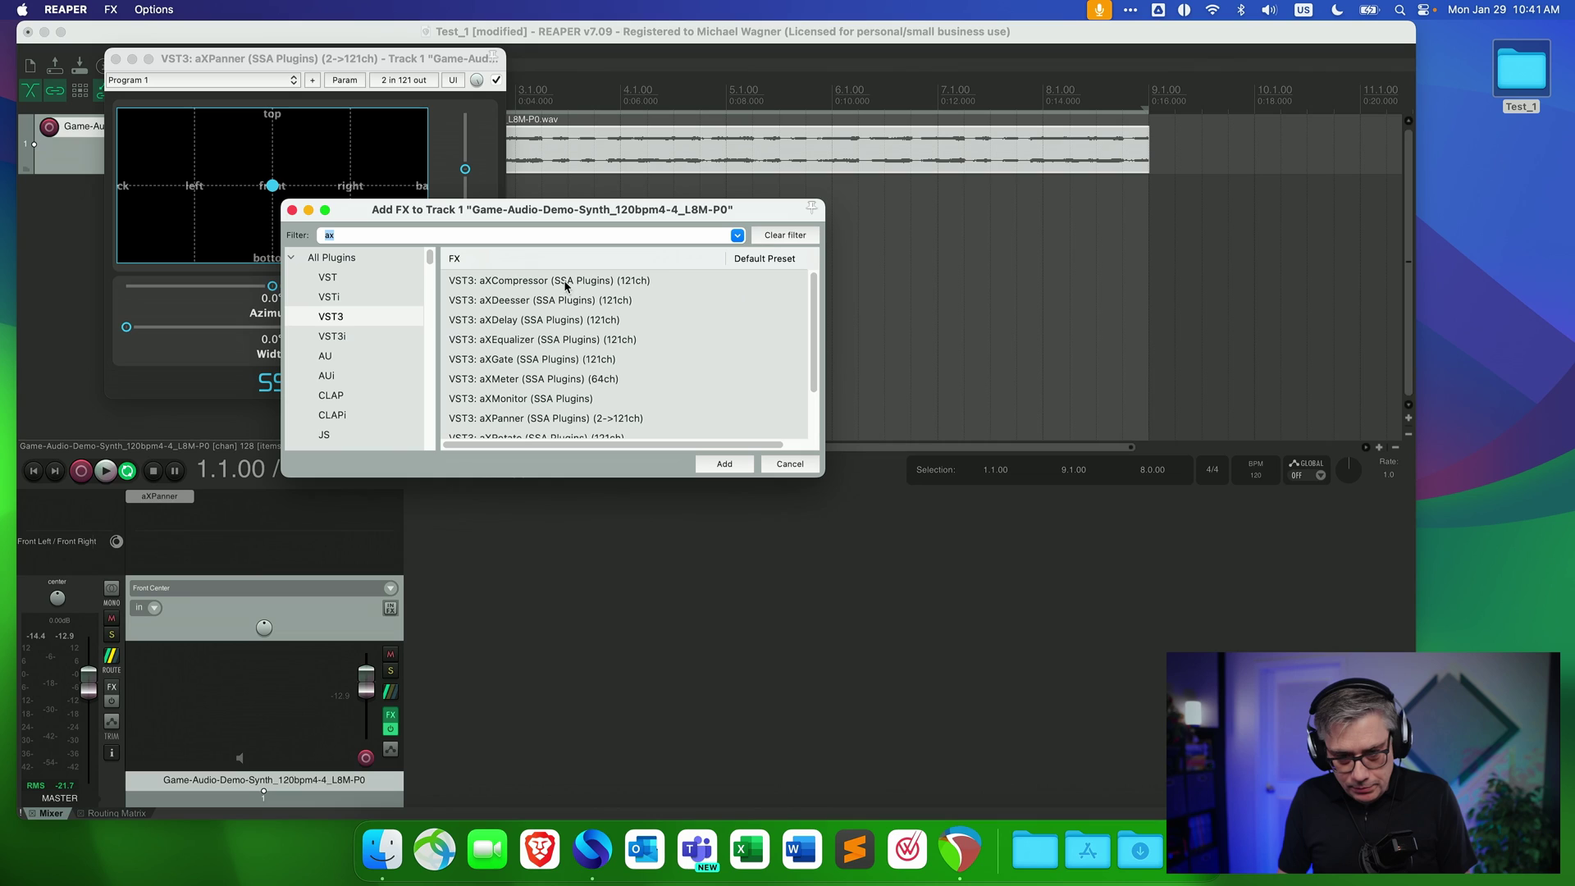
click(512, 400)
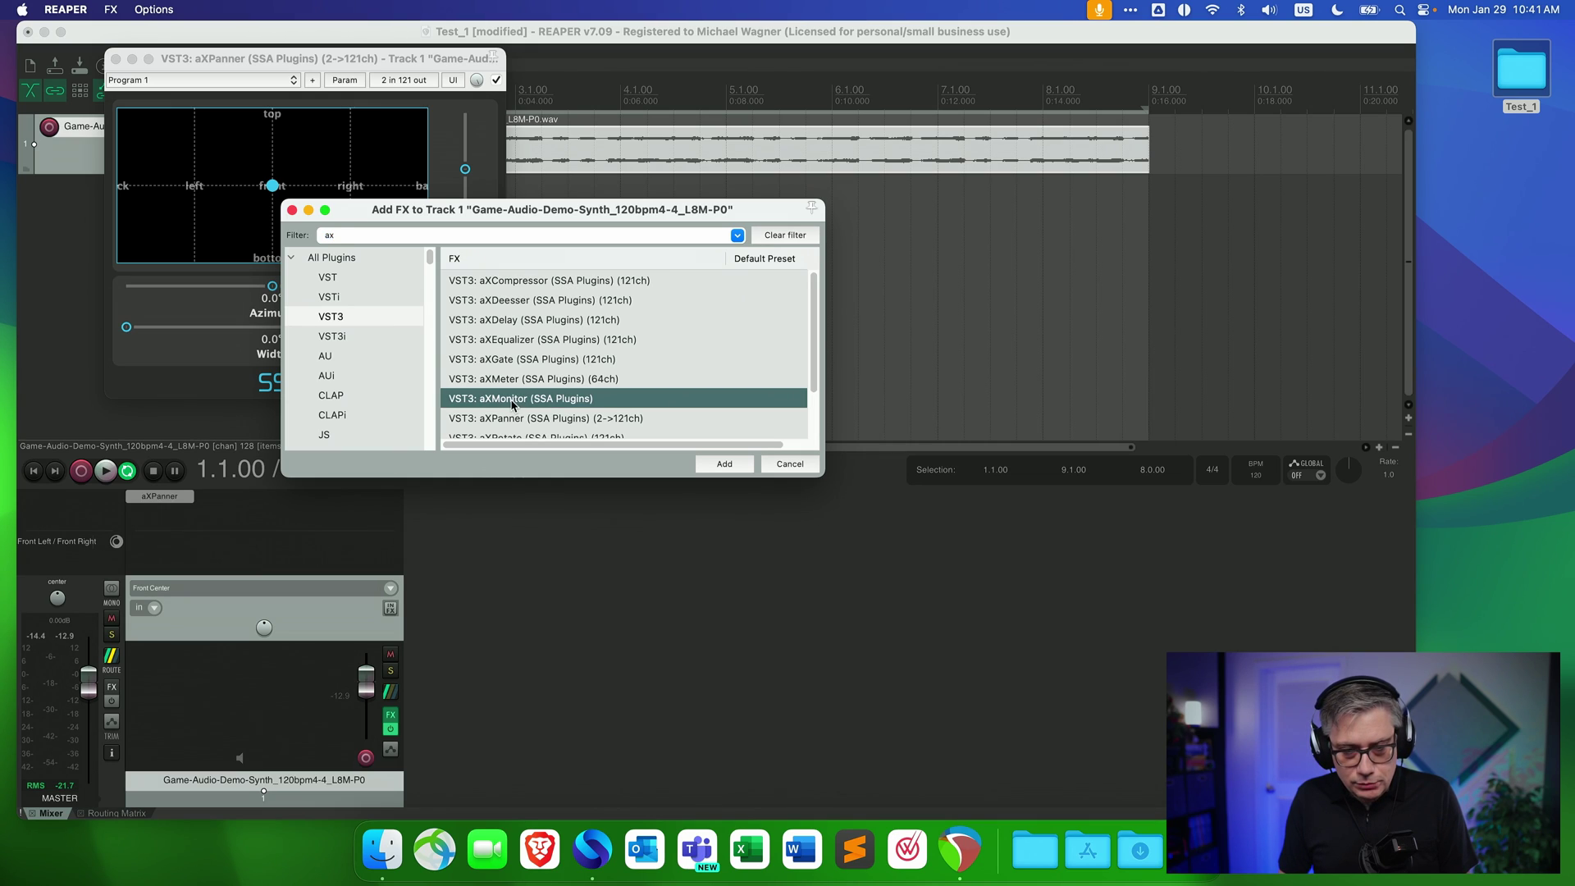
click(743, 463)
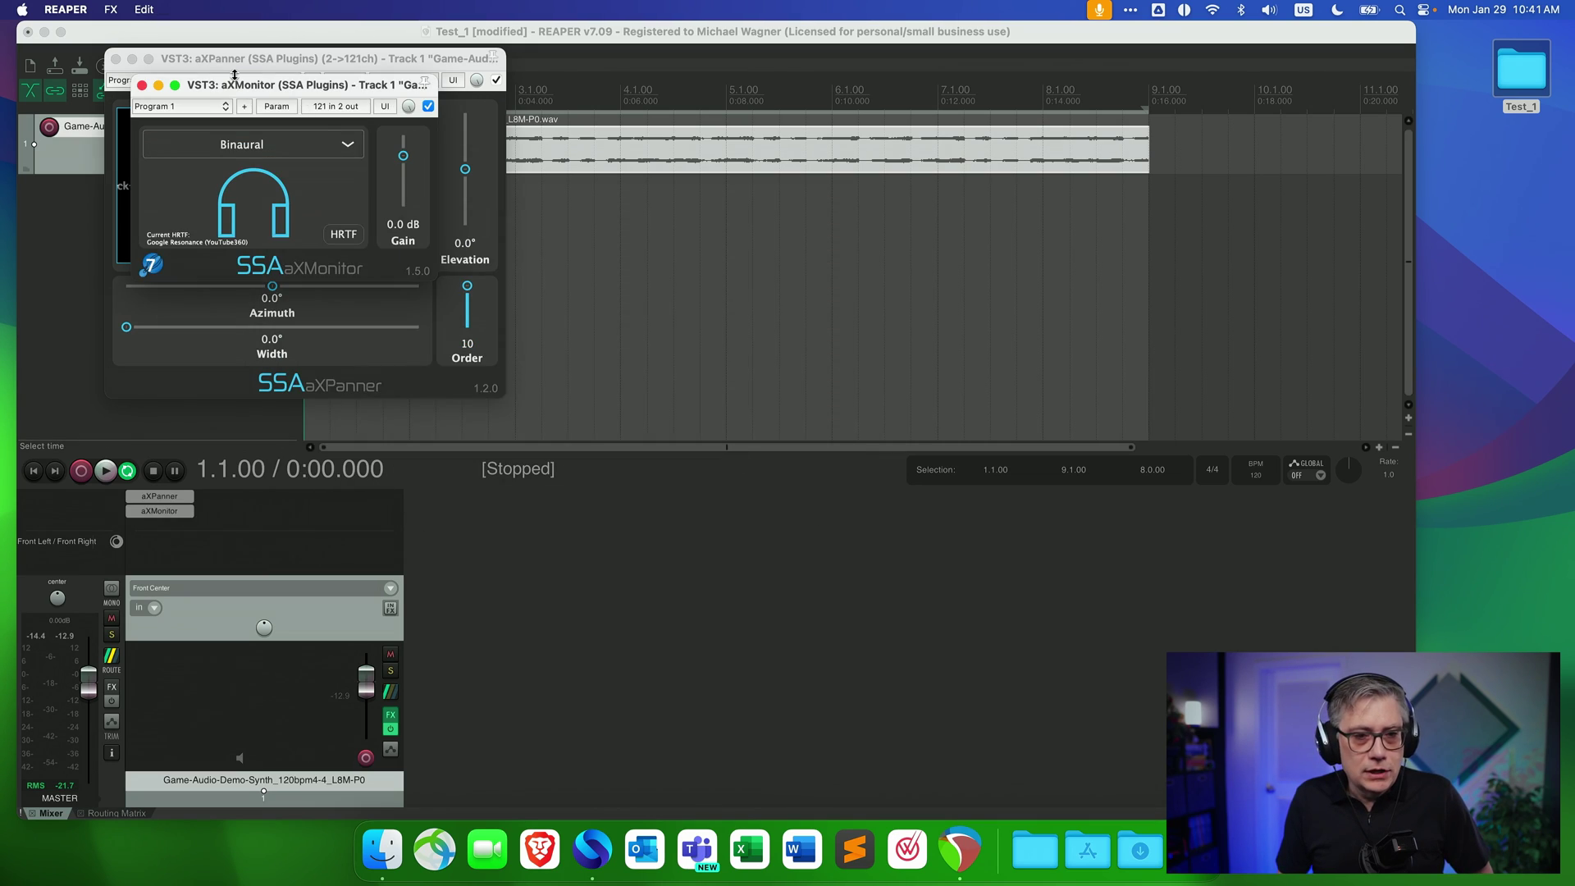
drag(240, 88, 829, 135)
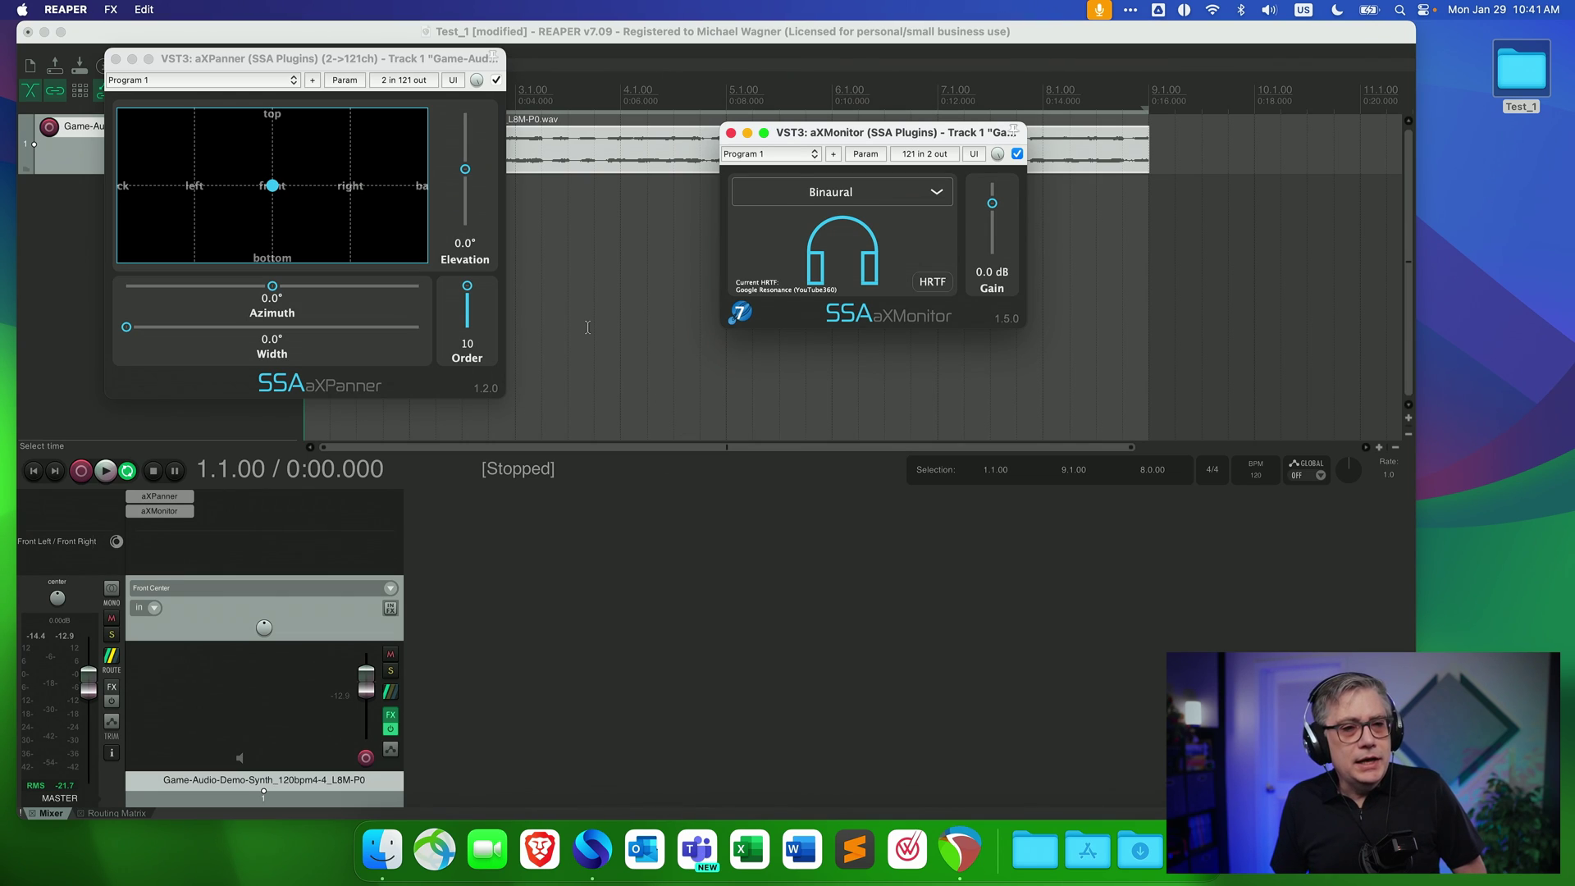
Play the track while panning the source to about -62.5° azimuth and 24.5° elevation in aXPanner, and stop playback
drag(467, 289, 471, 322)
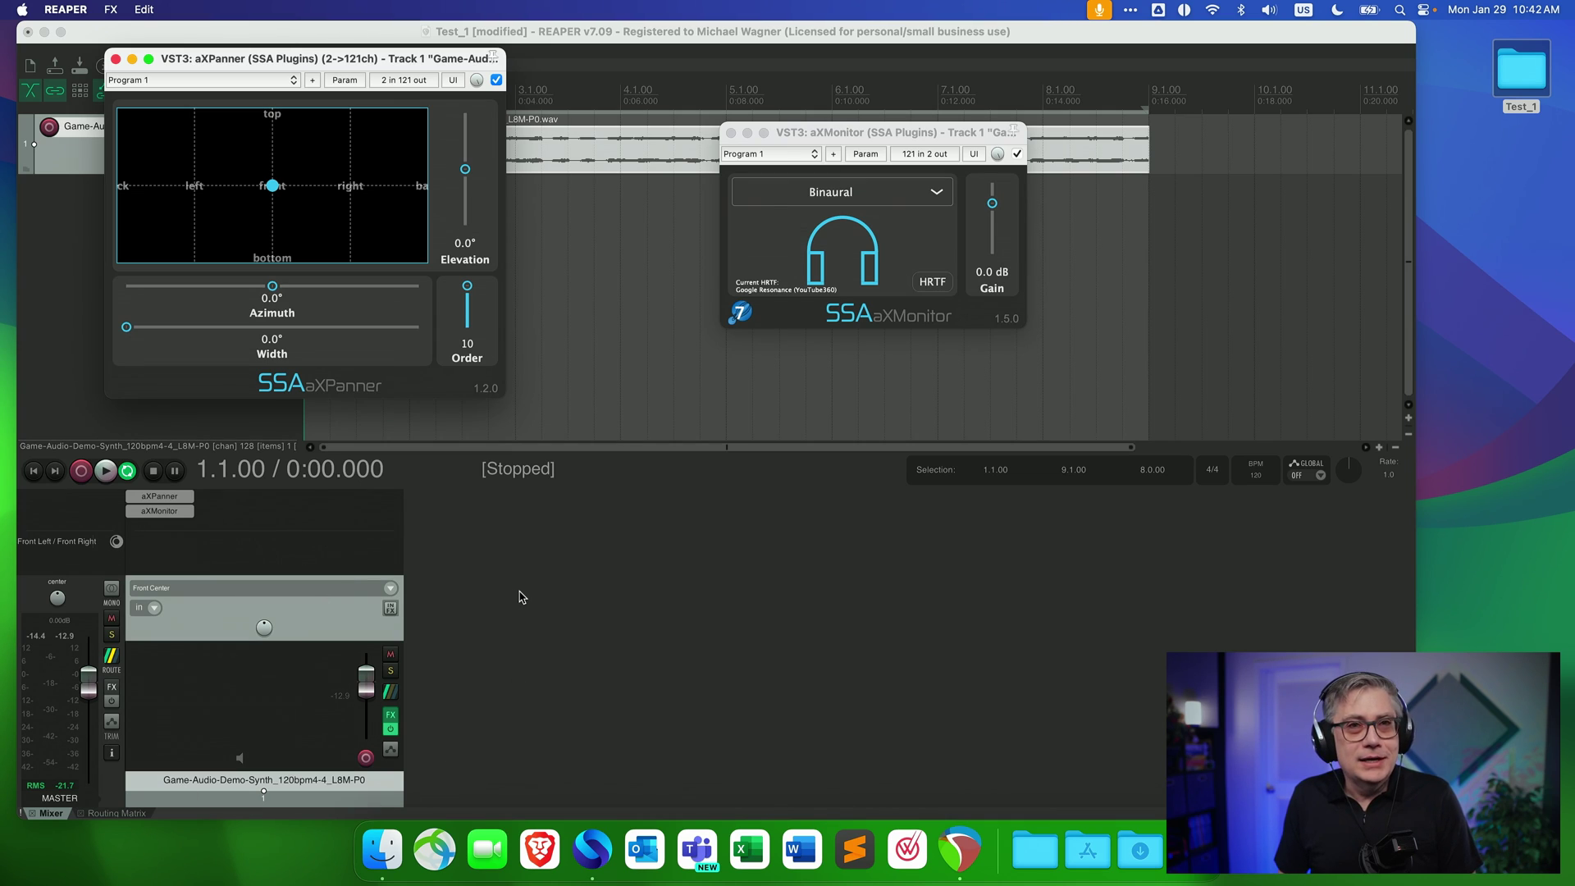
key(space)
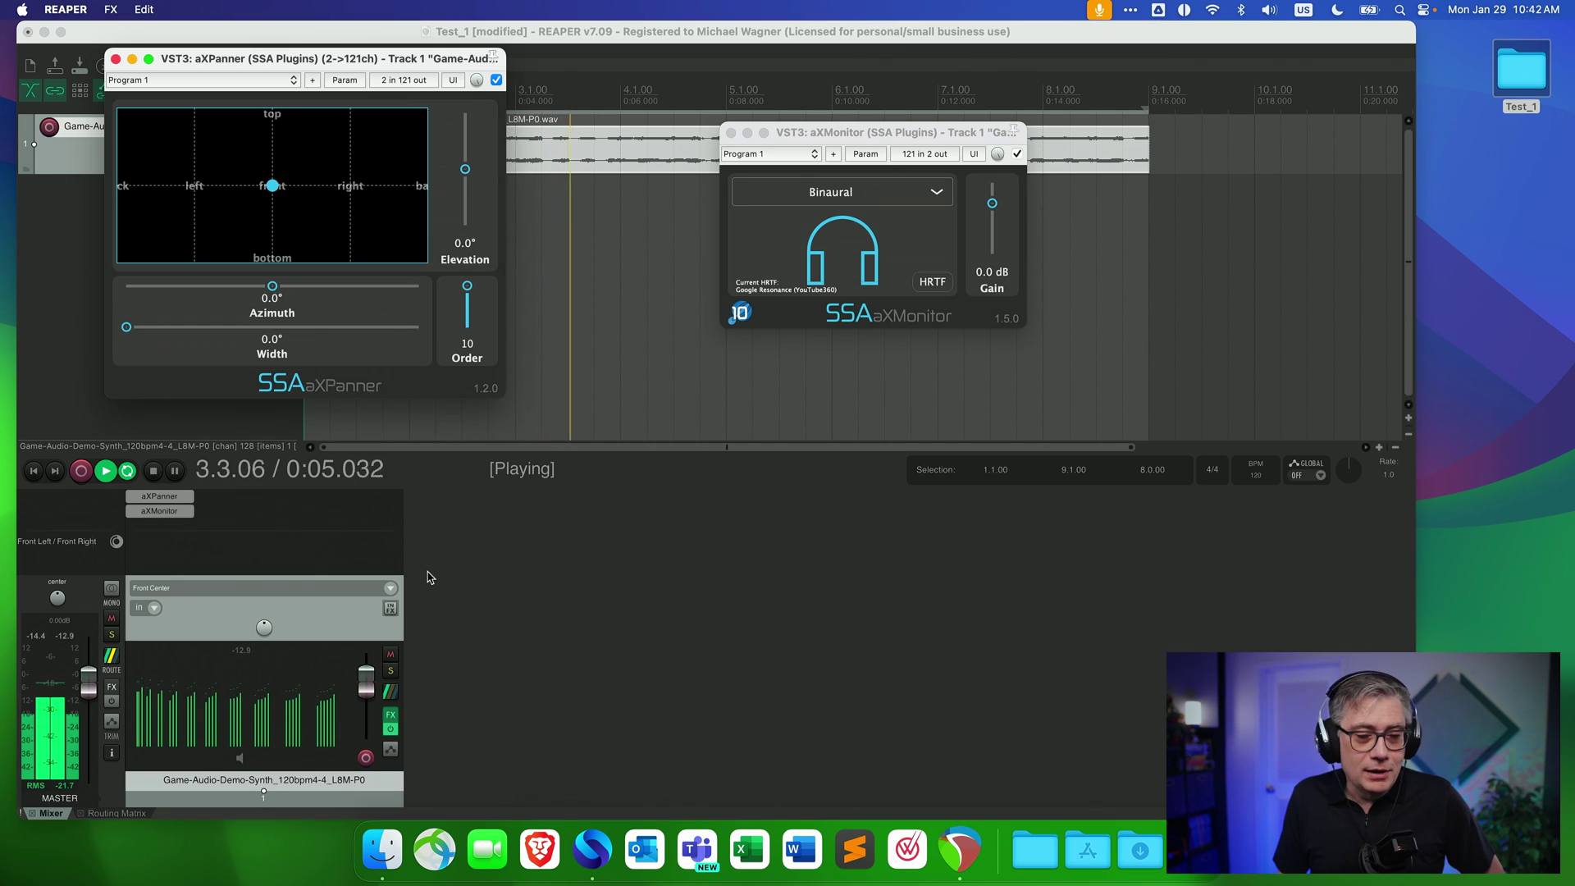
drag(272, 185, 327, 164)
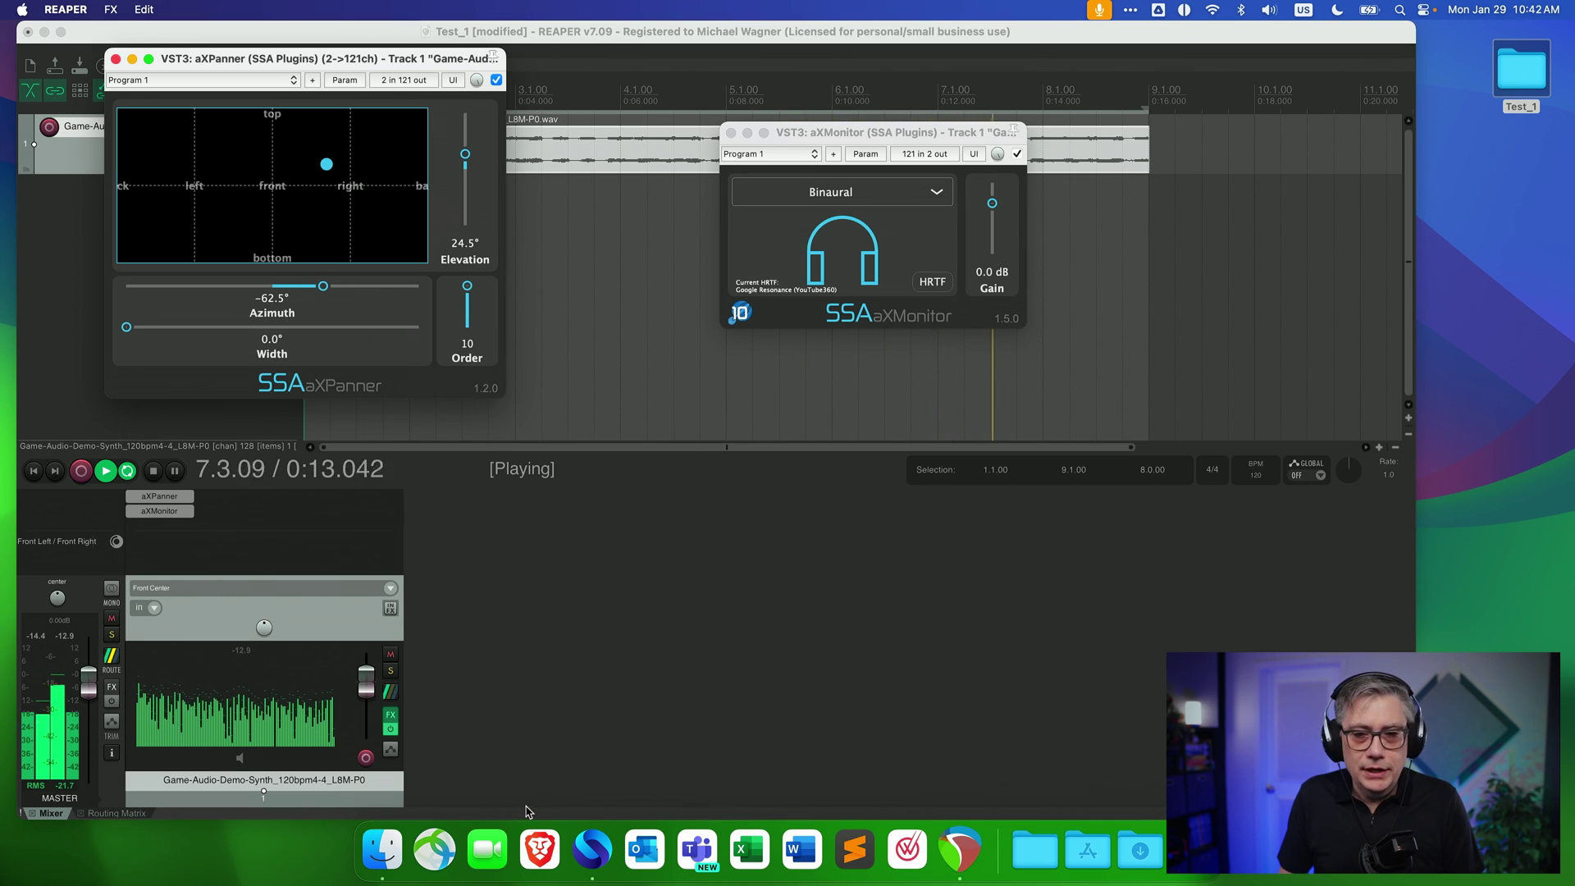
key(space)
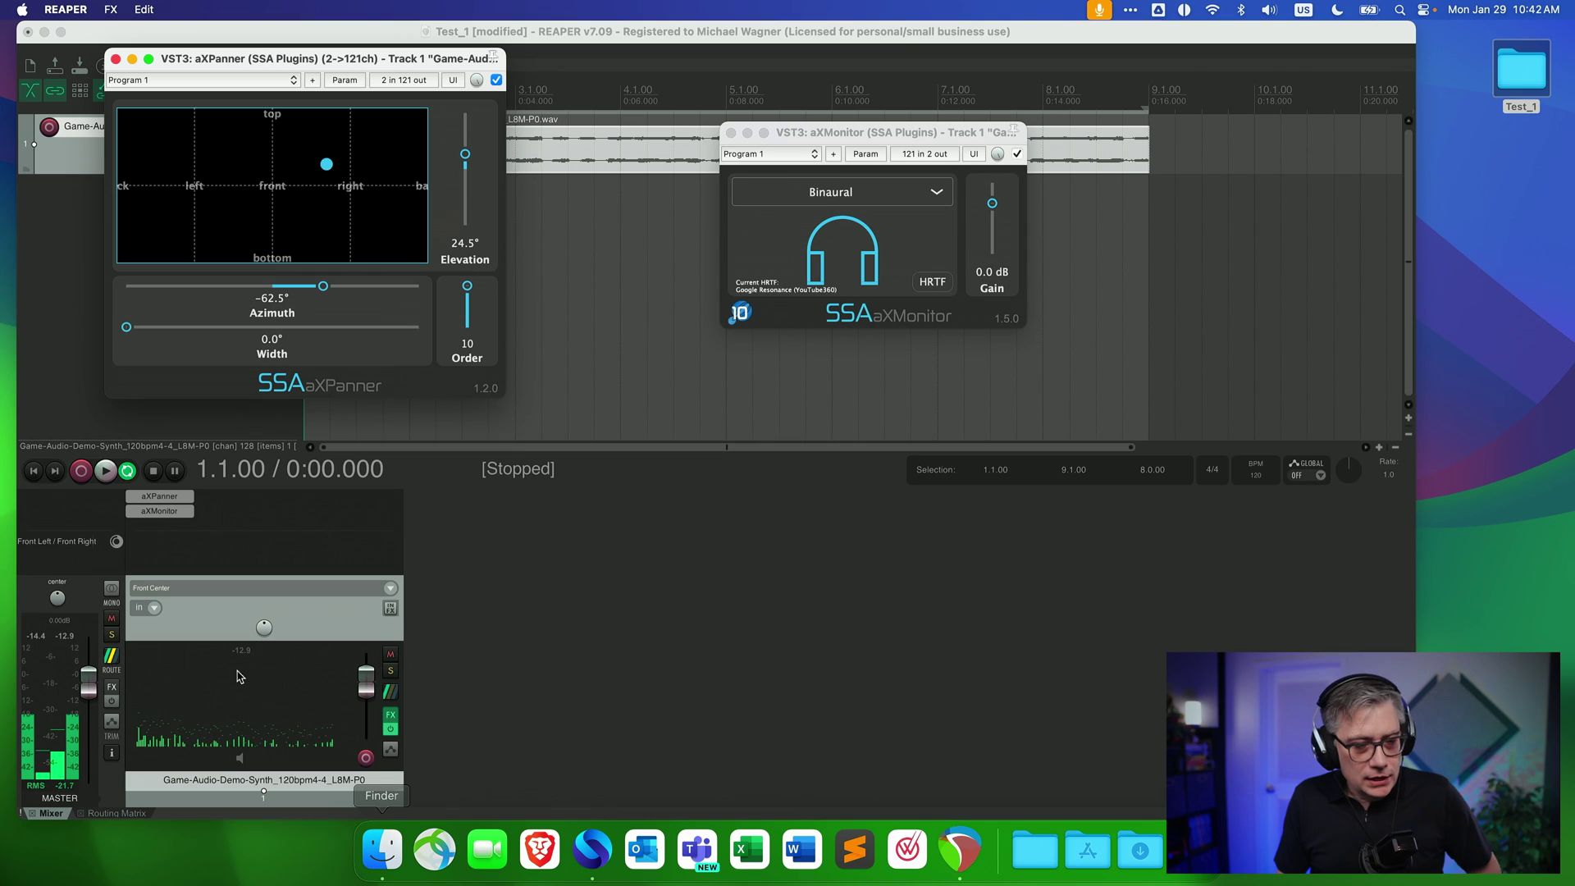
Add the VST3 aXMeter plugin to the synth track and move its window beside the panner
double_click(237, 508)
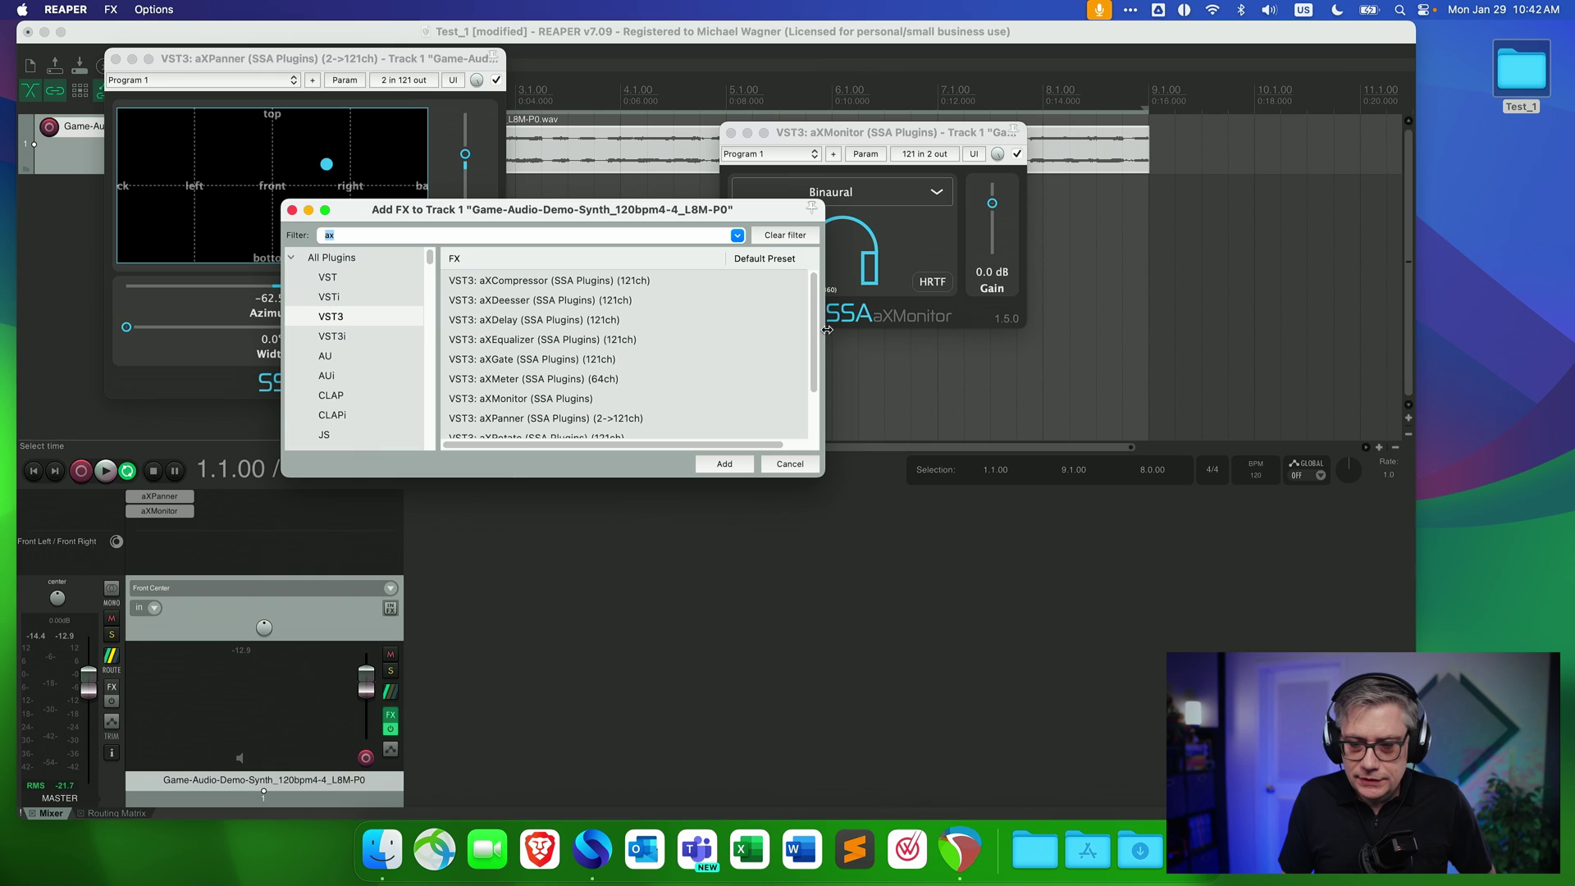
drag(813, 320, 810, 357)
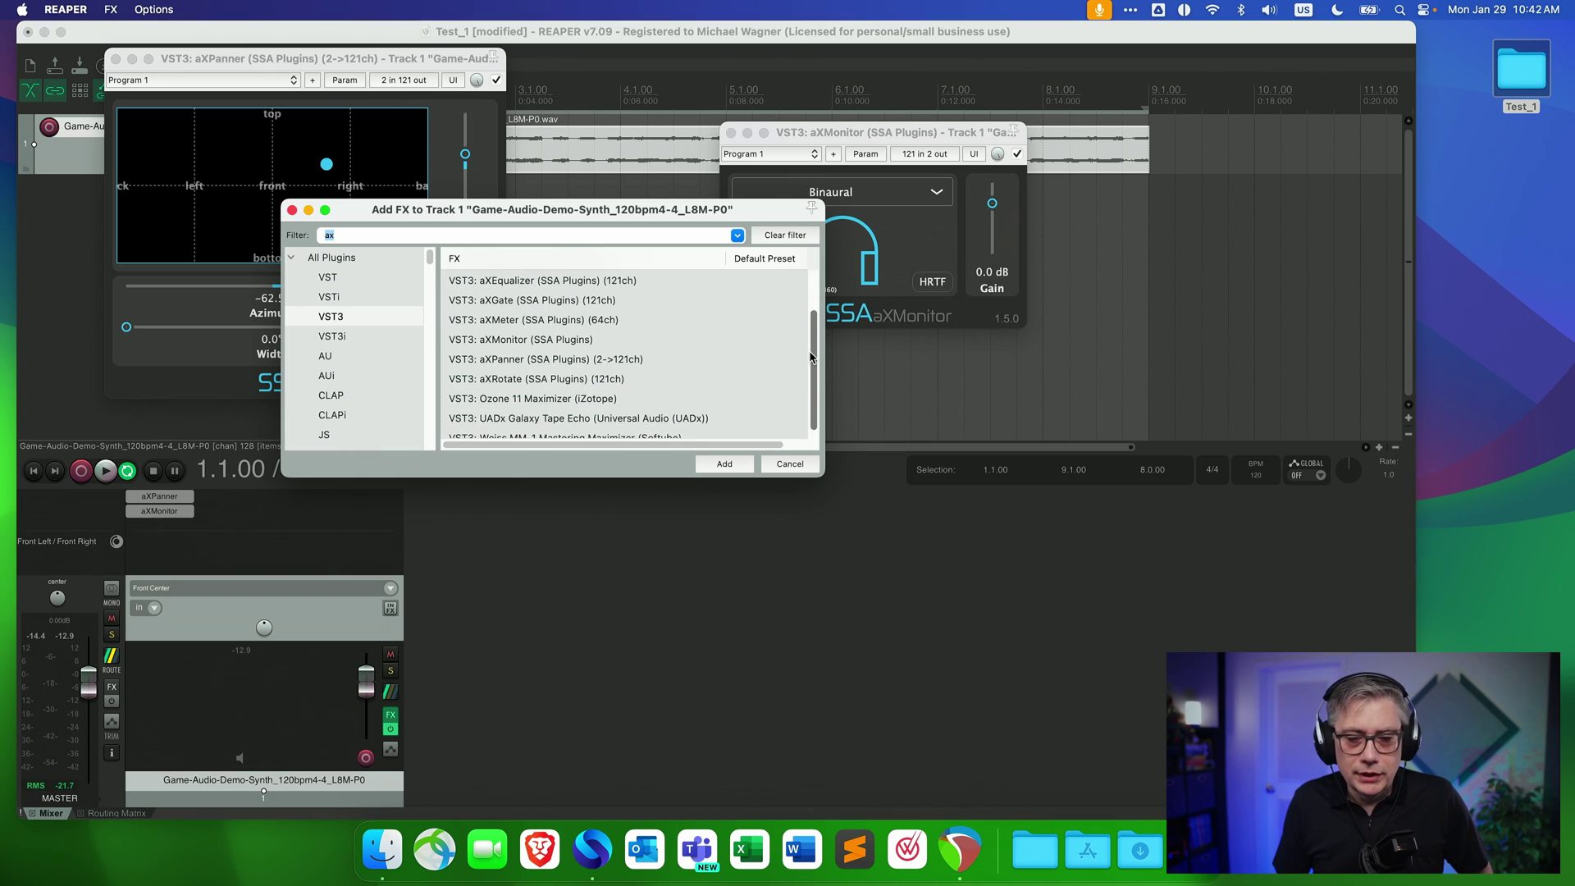
click(504, 320)
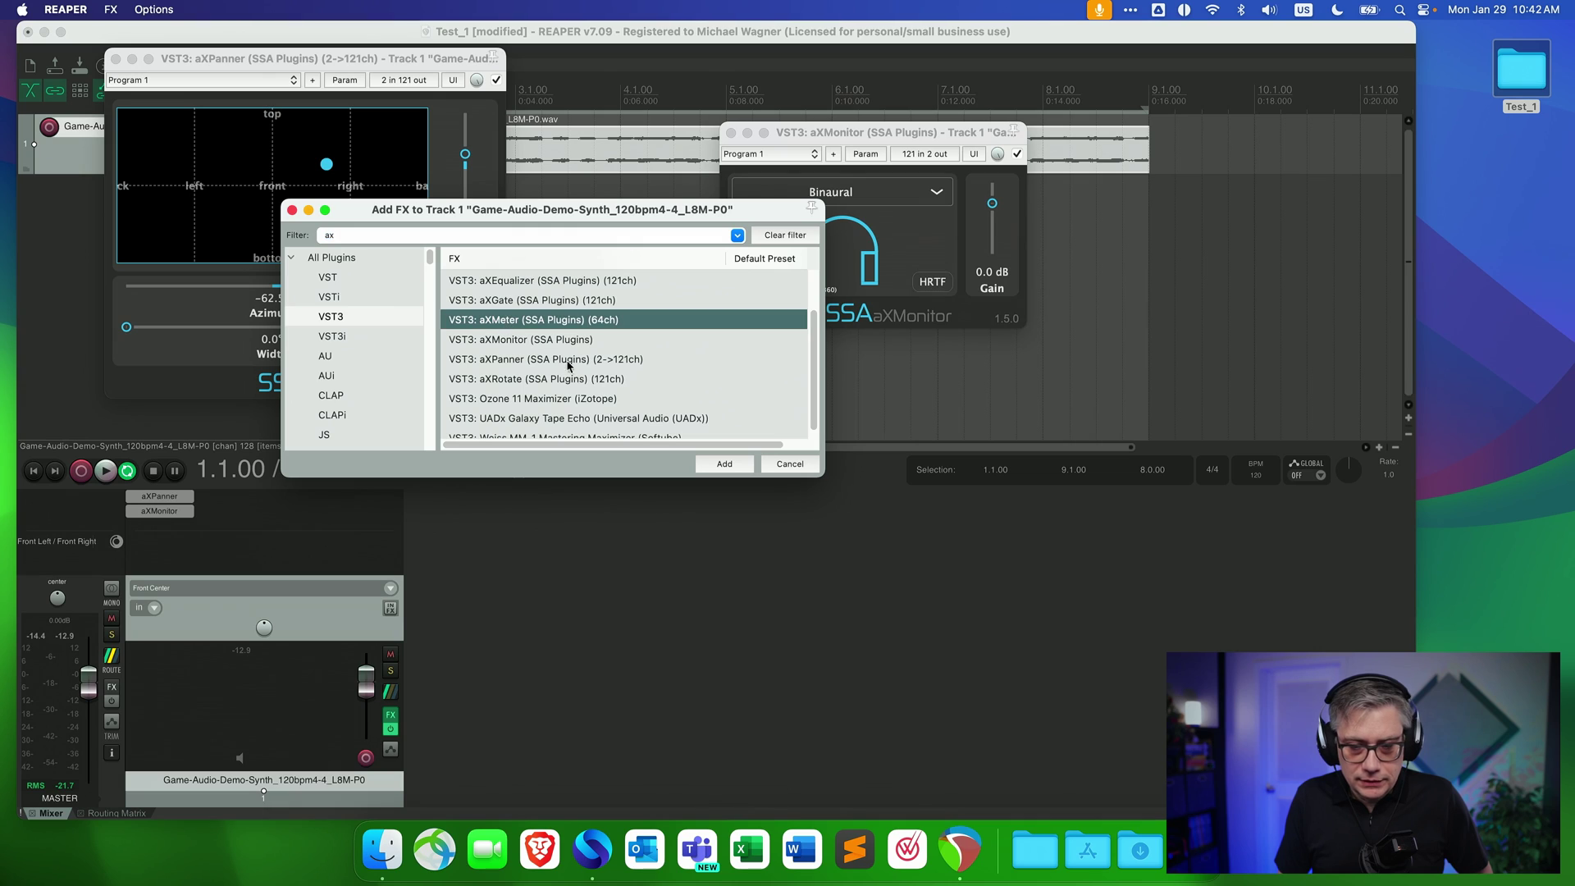
click(725, 464)
drag(863, 161, 715, 110)
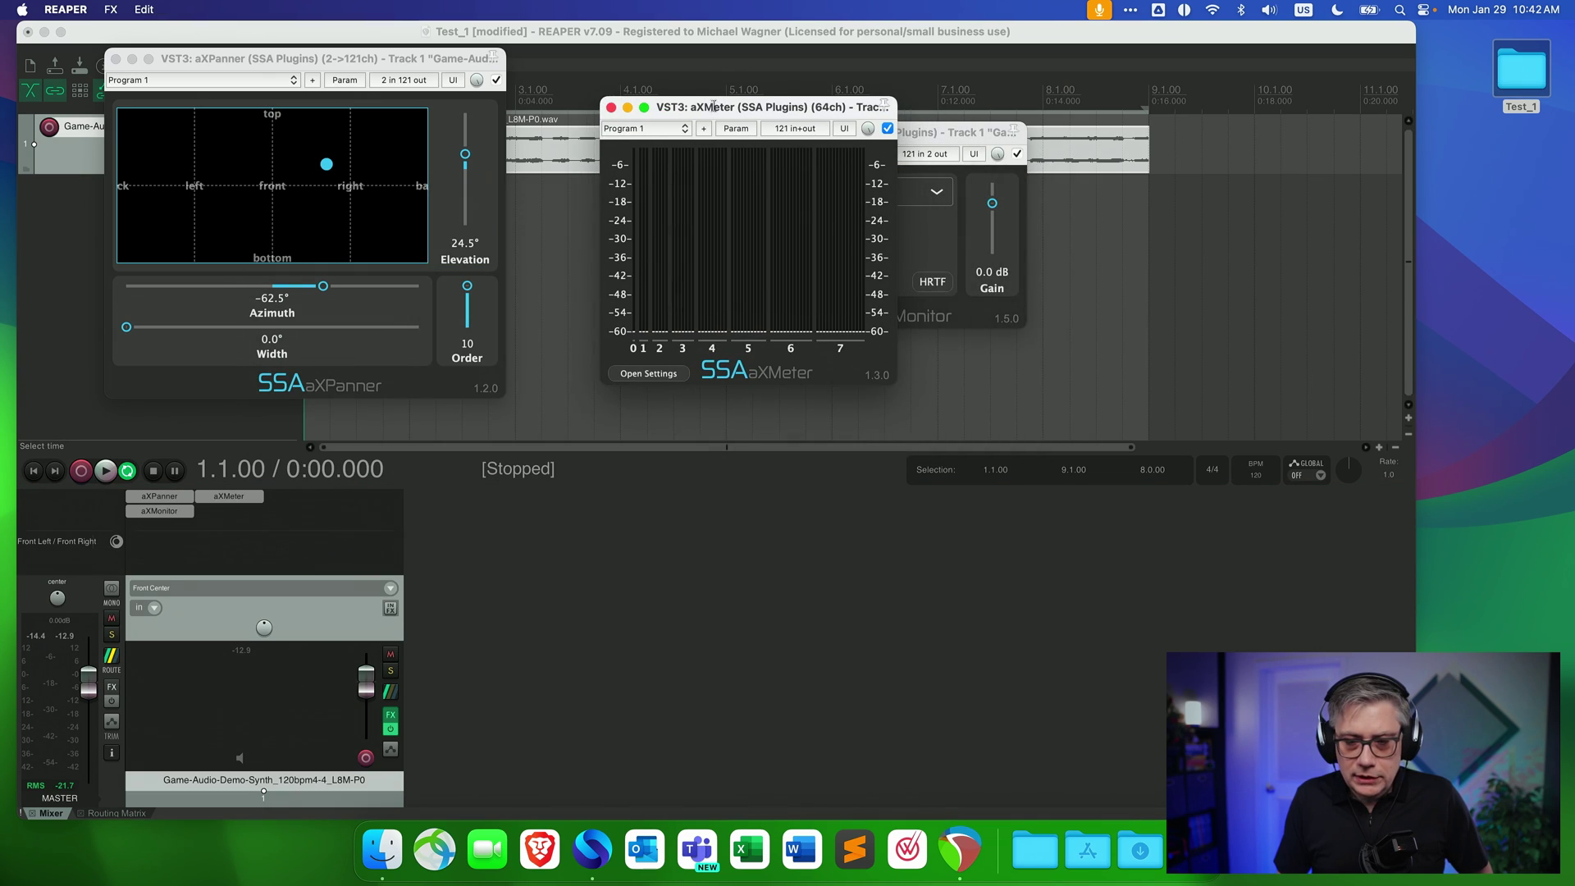
Set the aXMeter layout to Full View, close its settings and reposition the enlarged meter window
click(644, 374)
click(804, 183)
click(800, 223)
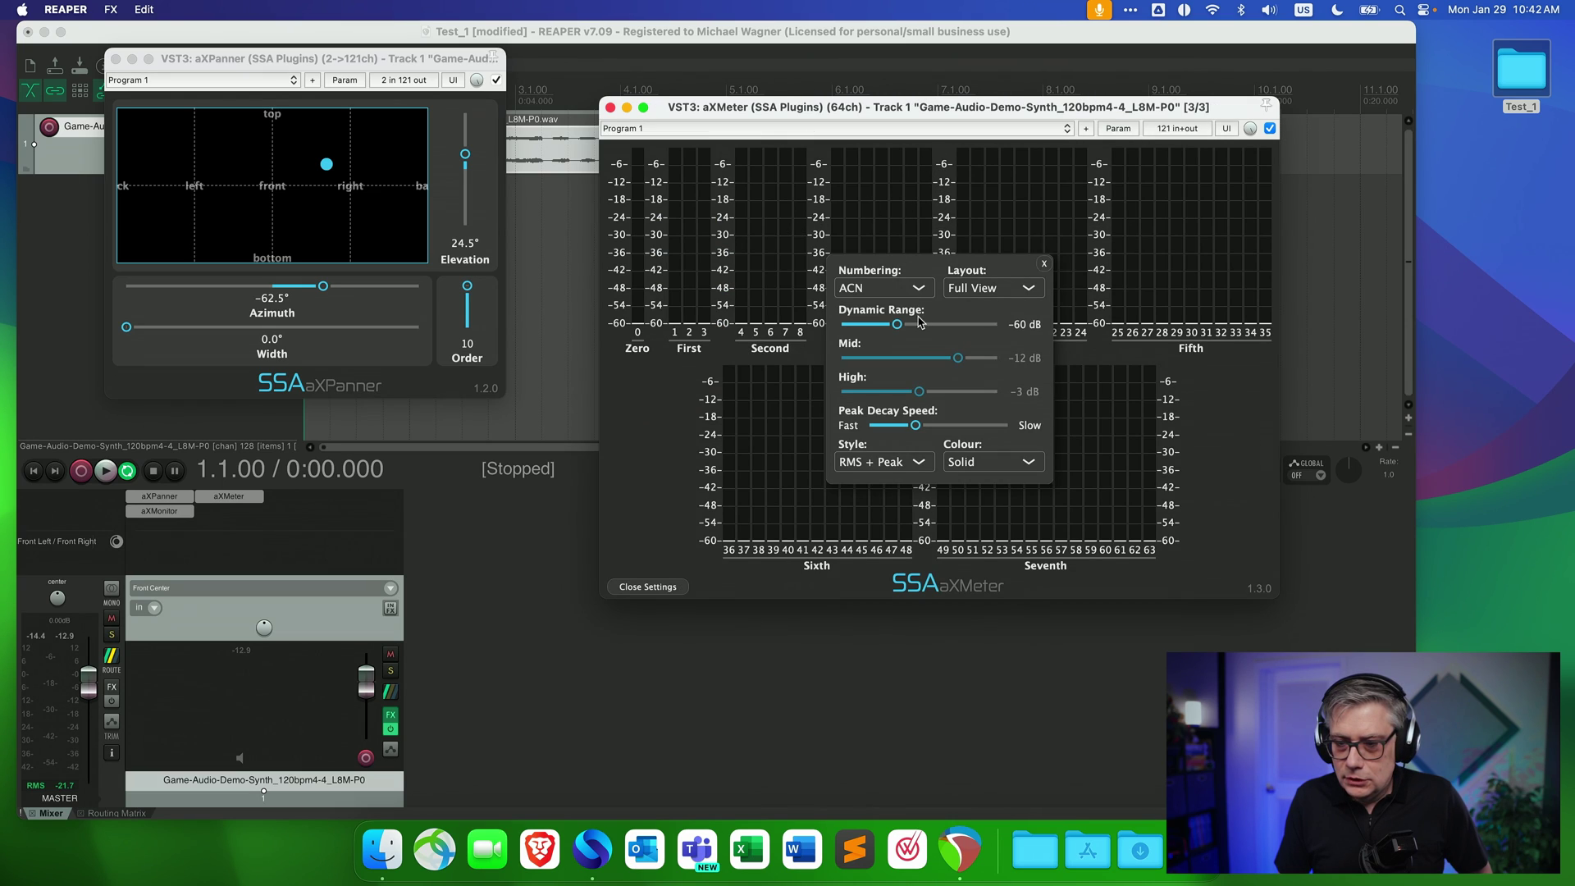
click(645, 587)
drag(789, 110, 725, 66)
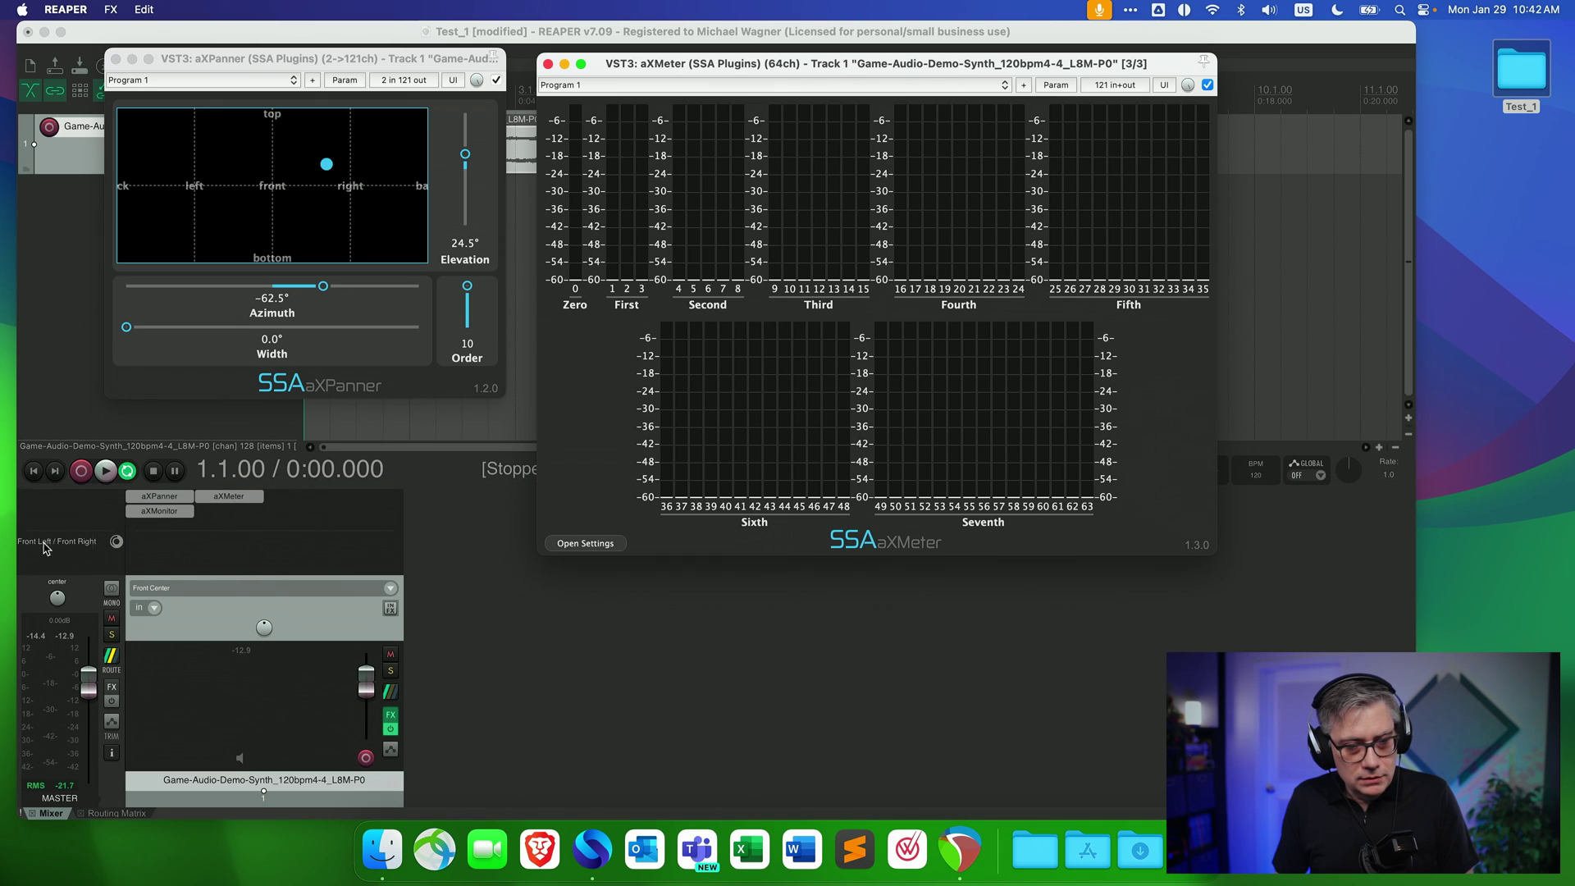
During playback with the meter in view, pan the source to about 40.5° azimuth and 41.5° elevation, and stop playback
click(105, 470)
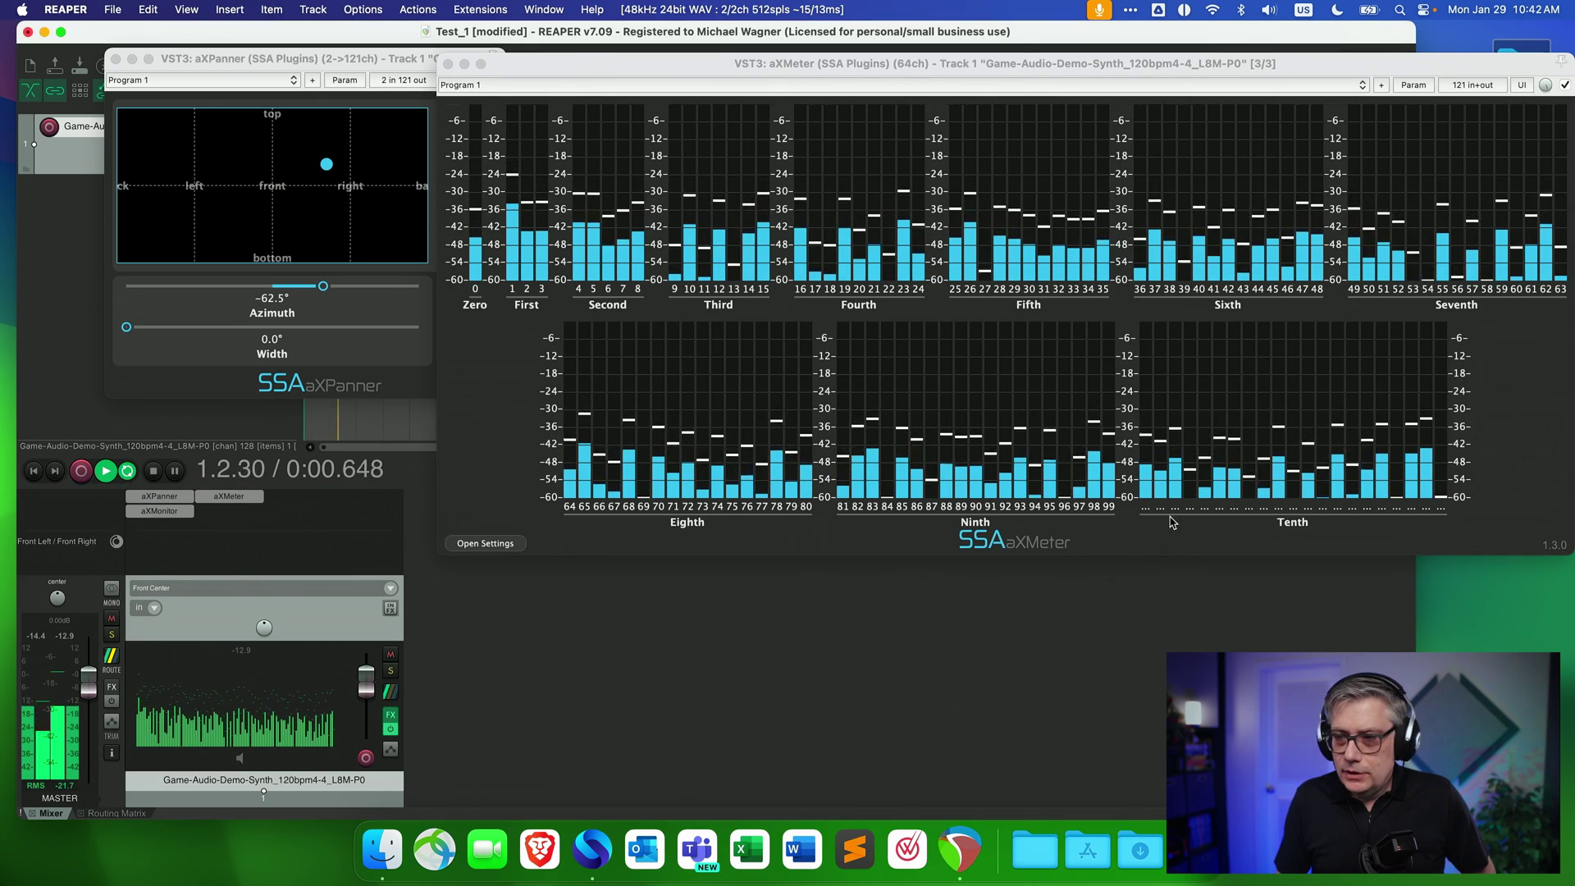
drag(1152, 71, 1006, 164)
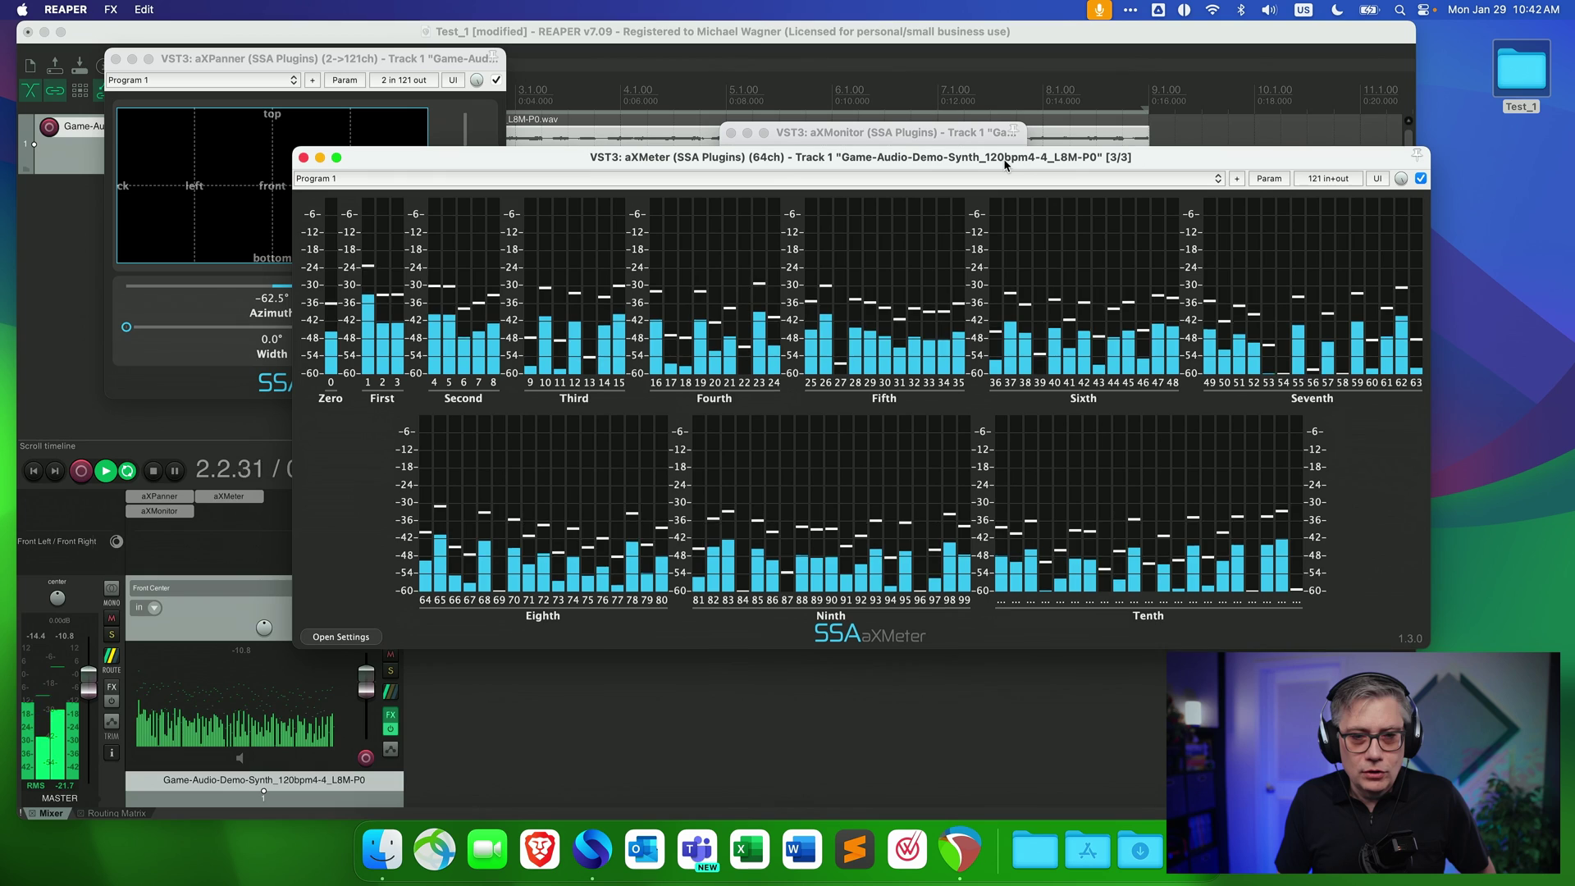
click(389, 61)
drag(327, 166, 246, 155)
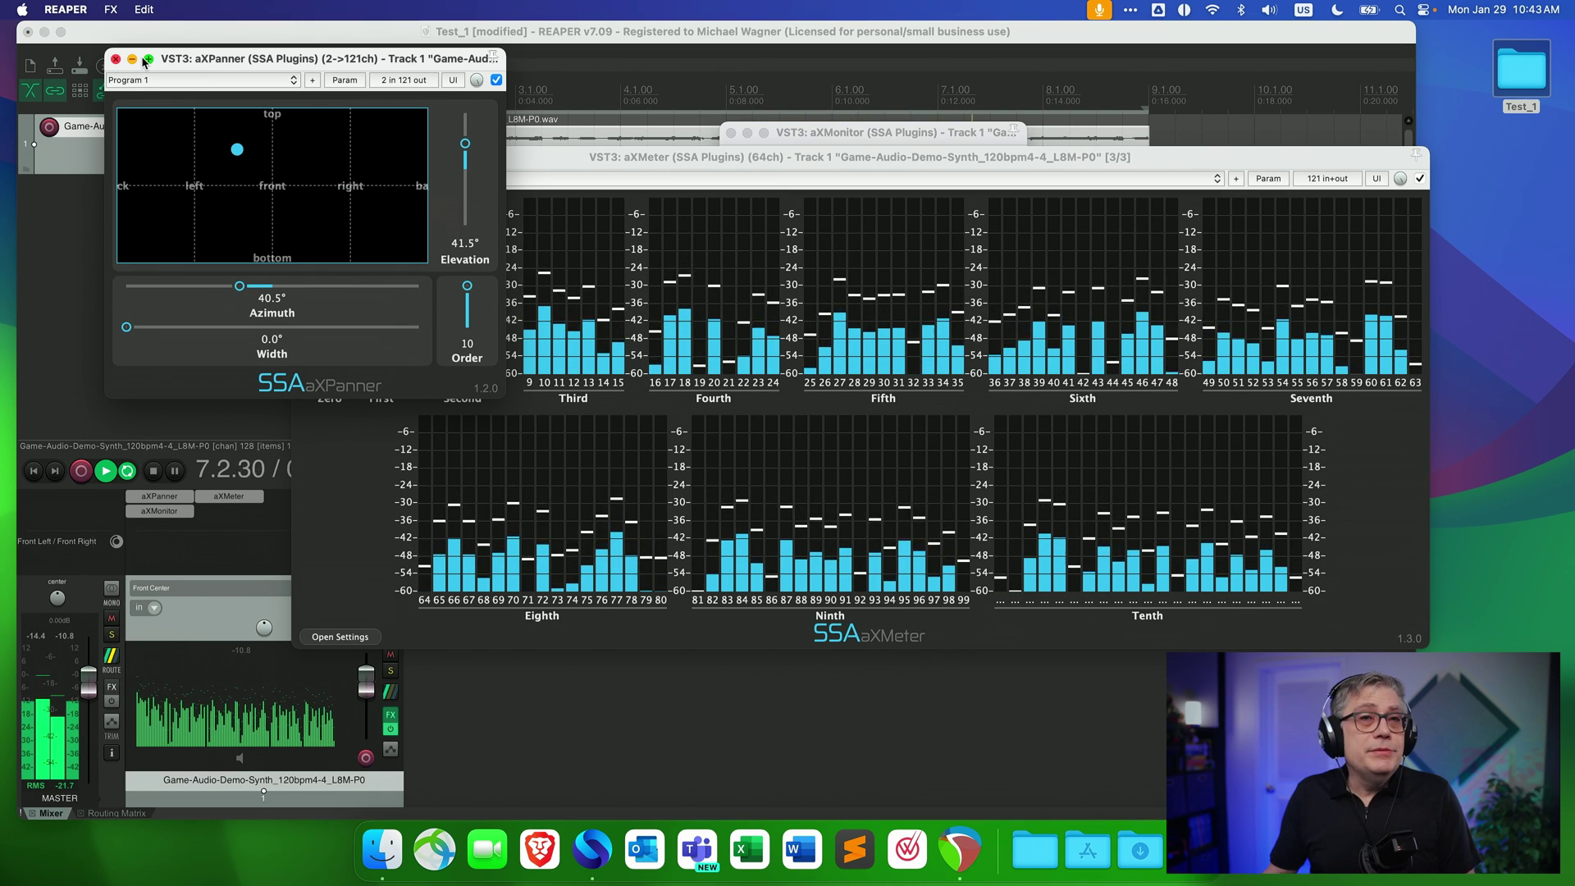
mouse_move(147, 60)
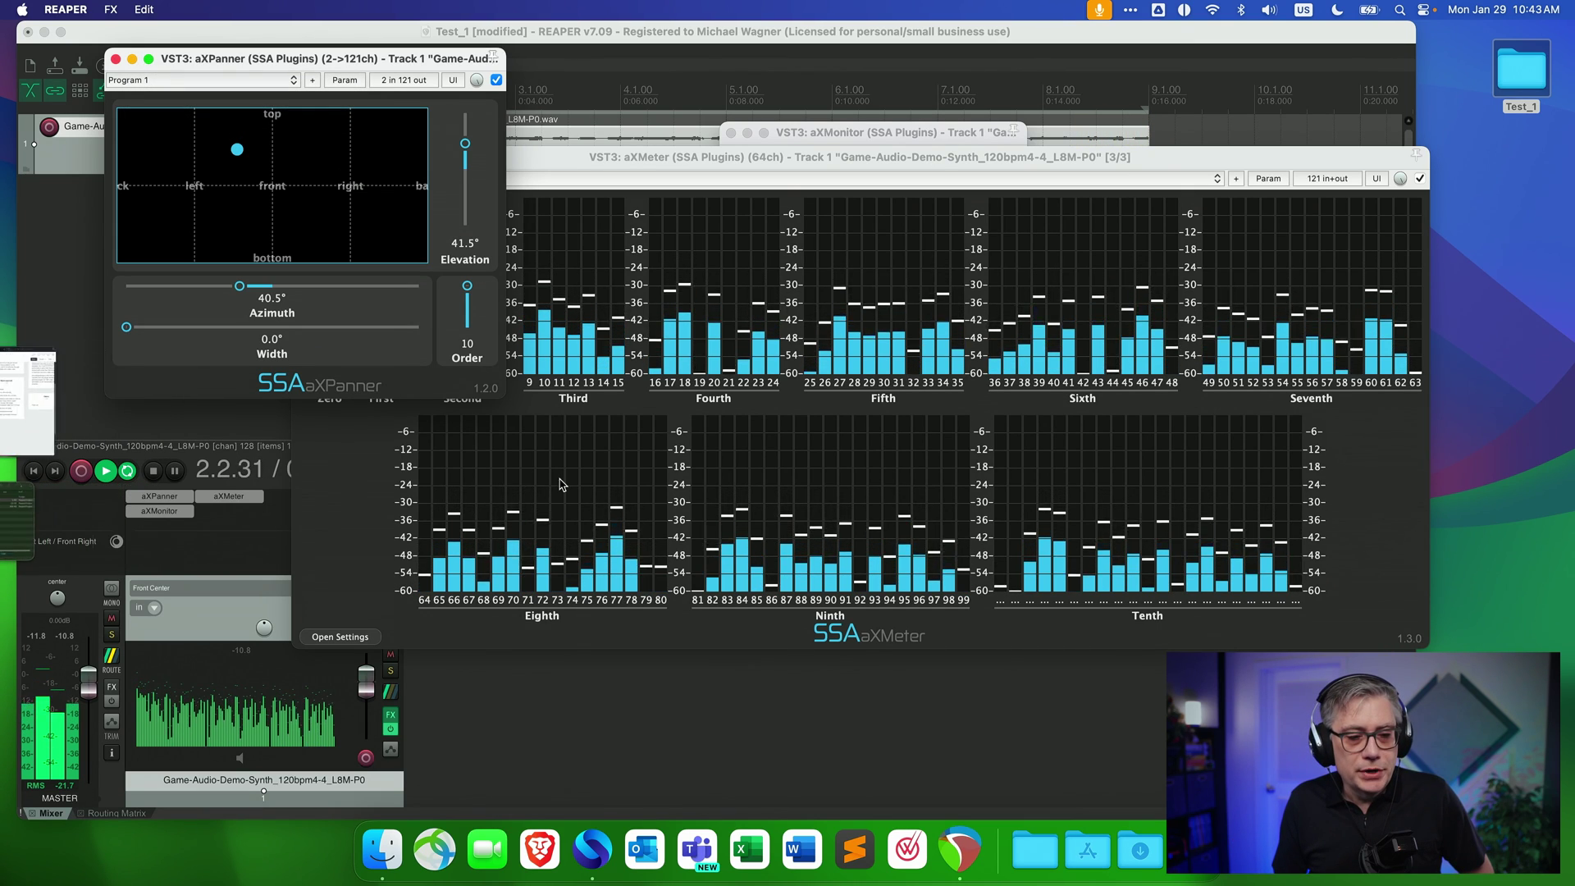
click(308, 484)
key(space)
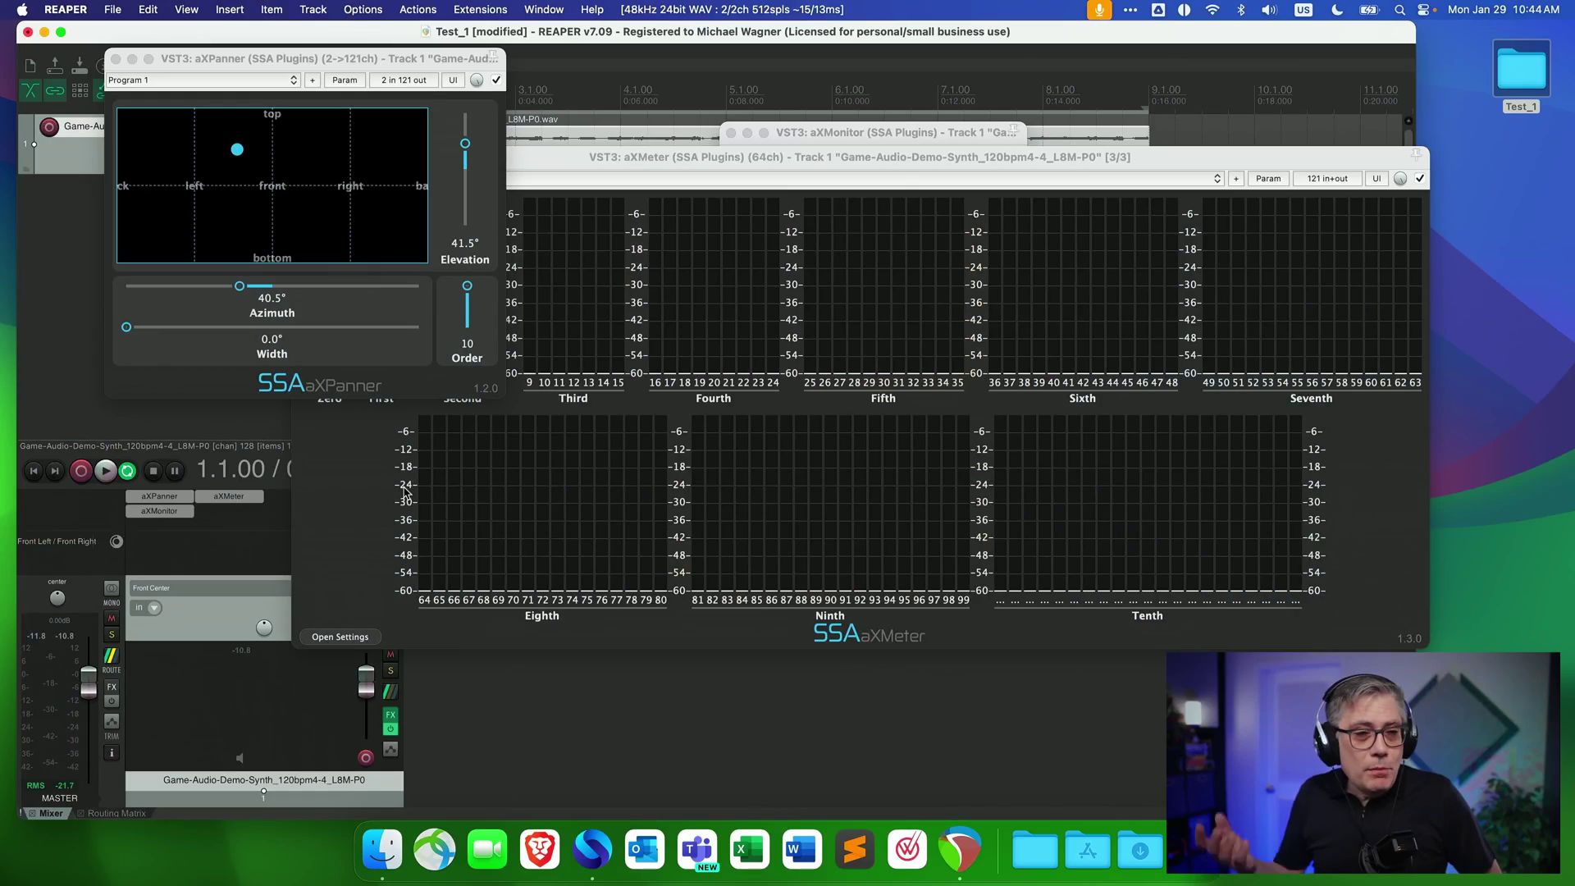
Close the aXPanner, aXMeter and aXMonitor plugin windows
click(115, 59)
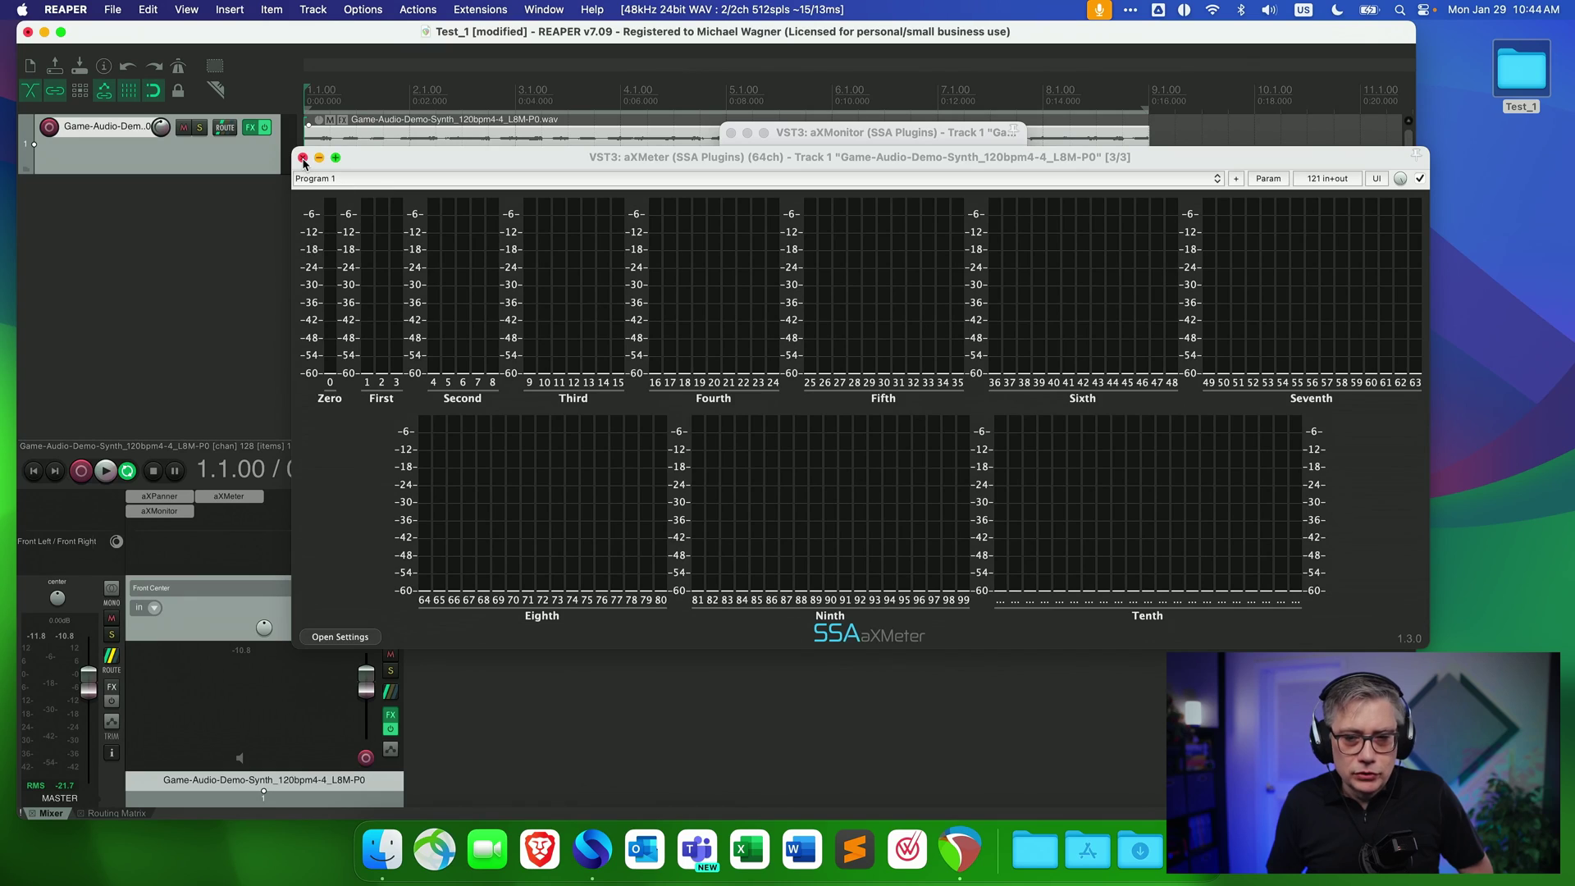
click(302, 158)
click(731, 133)
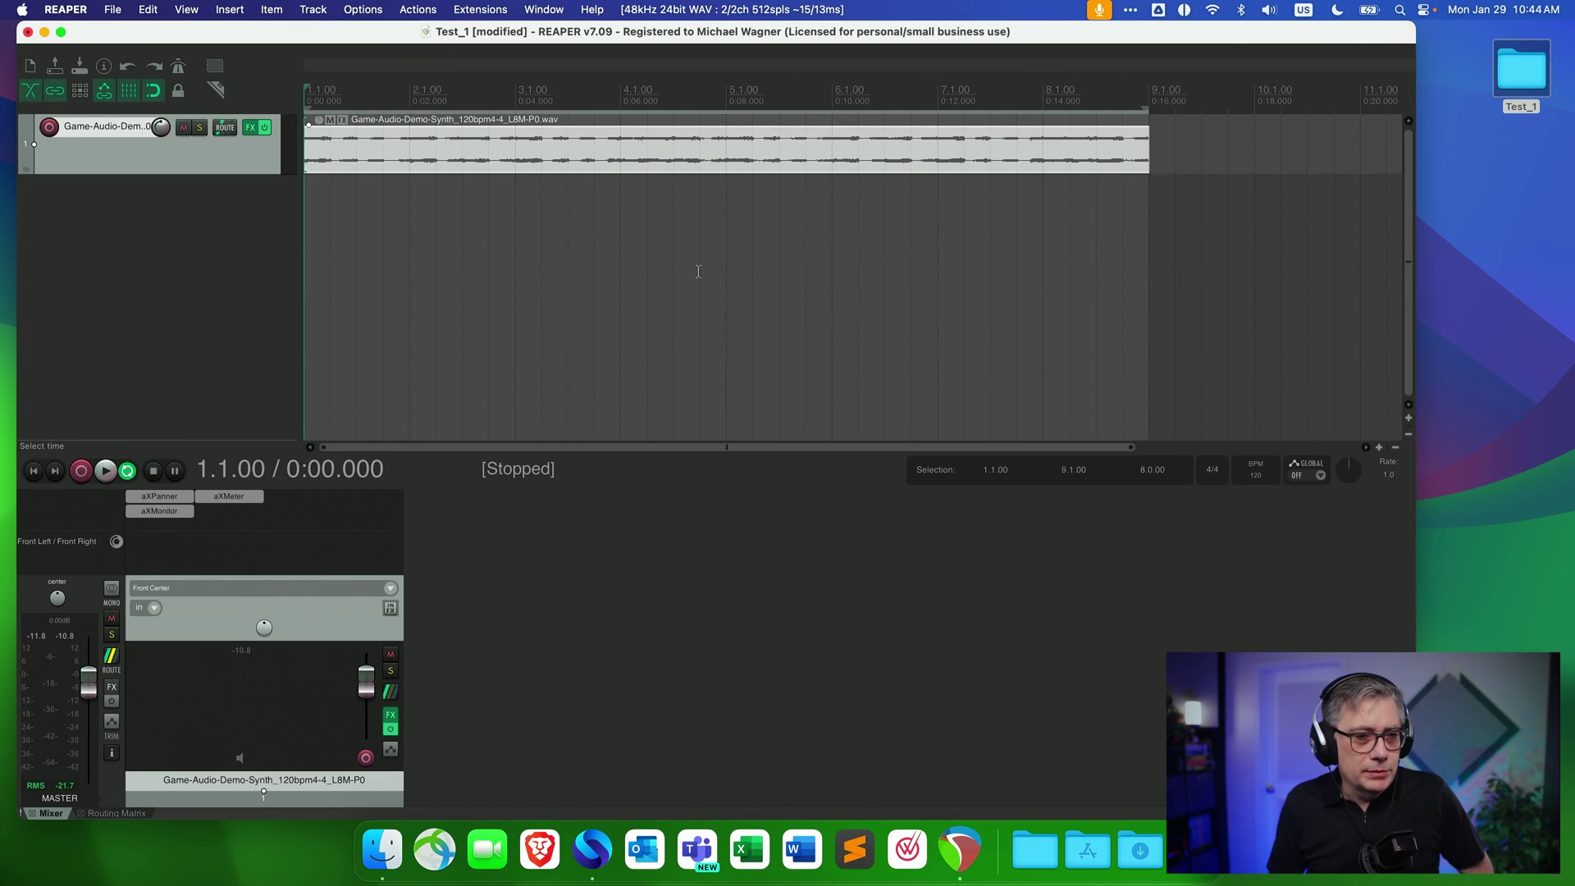
Duplicate the synth track with its plugins four times, one copy at a time, to get five identical tracks
right_click(144, 158)
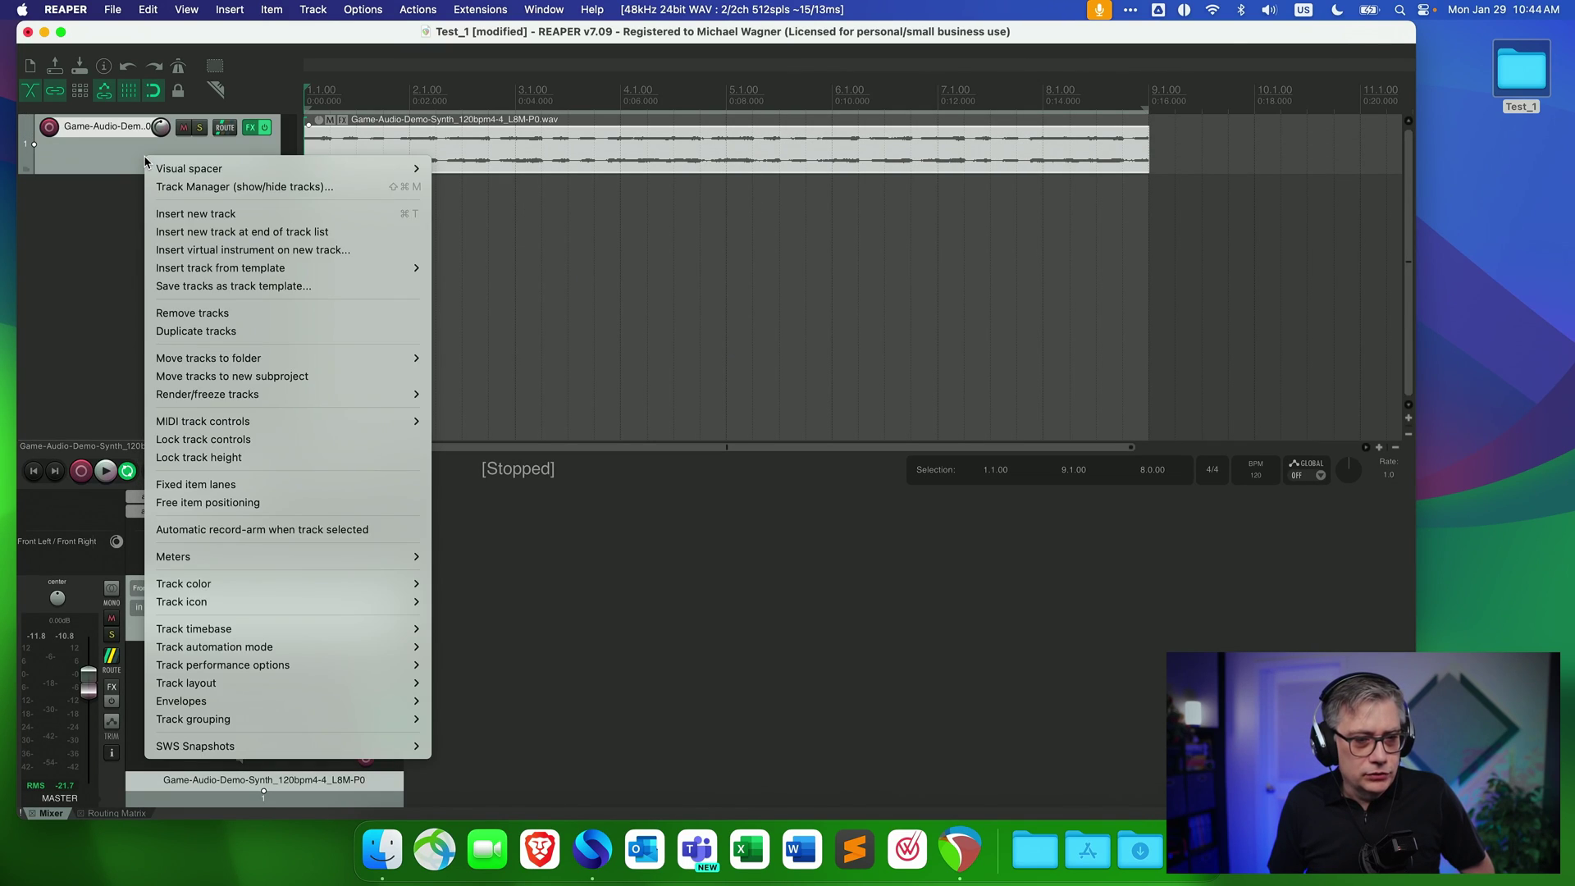
click(194, 332)
right_click(139, 231)
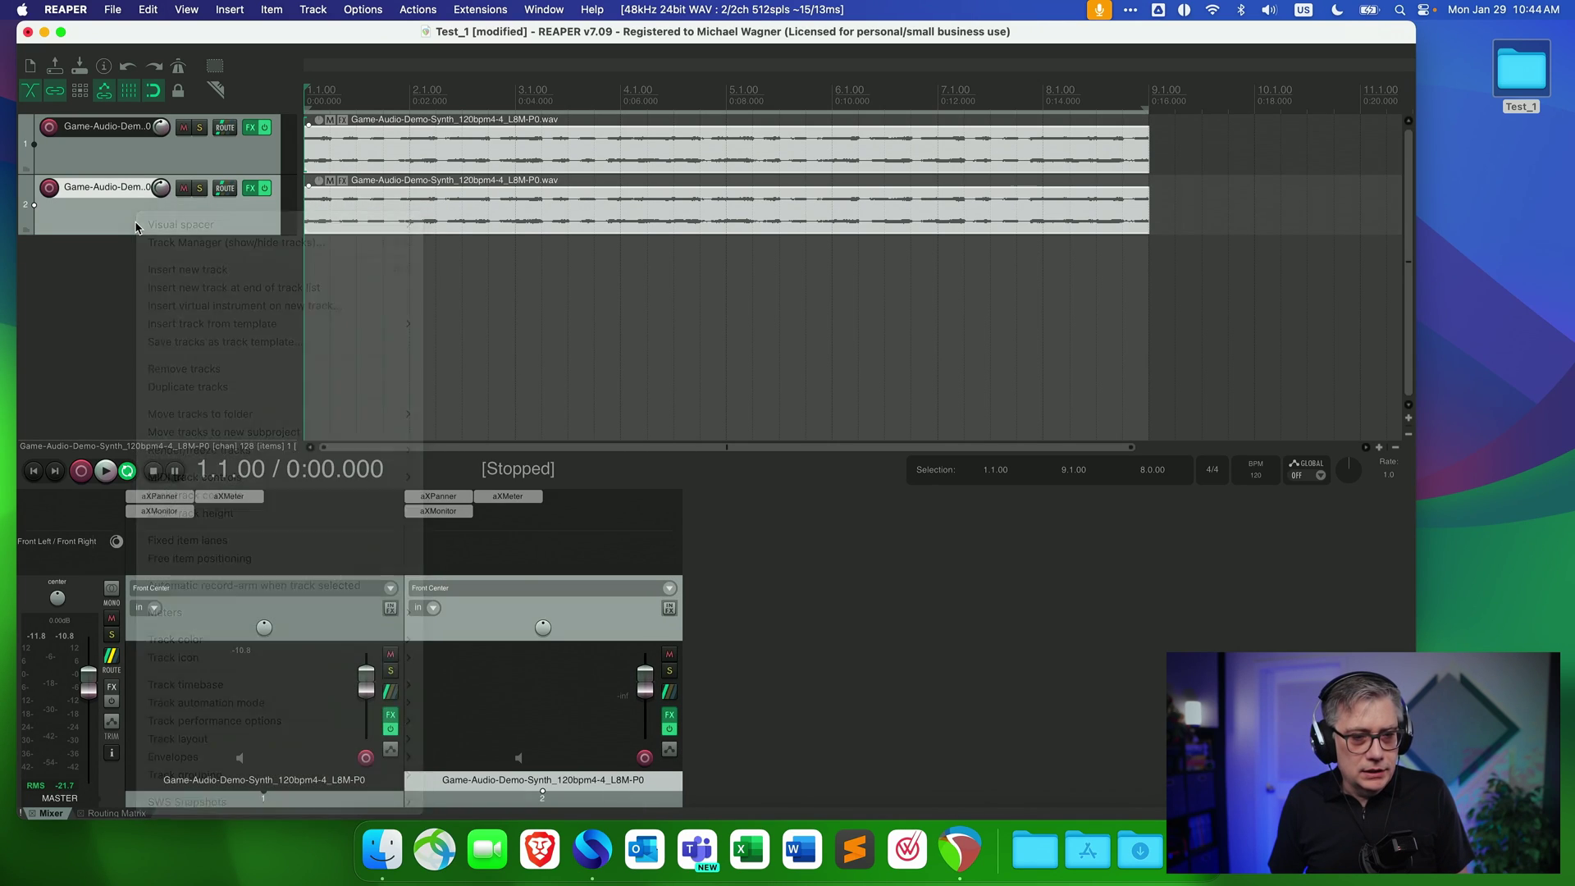
right_click(139, 231)
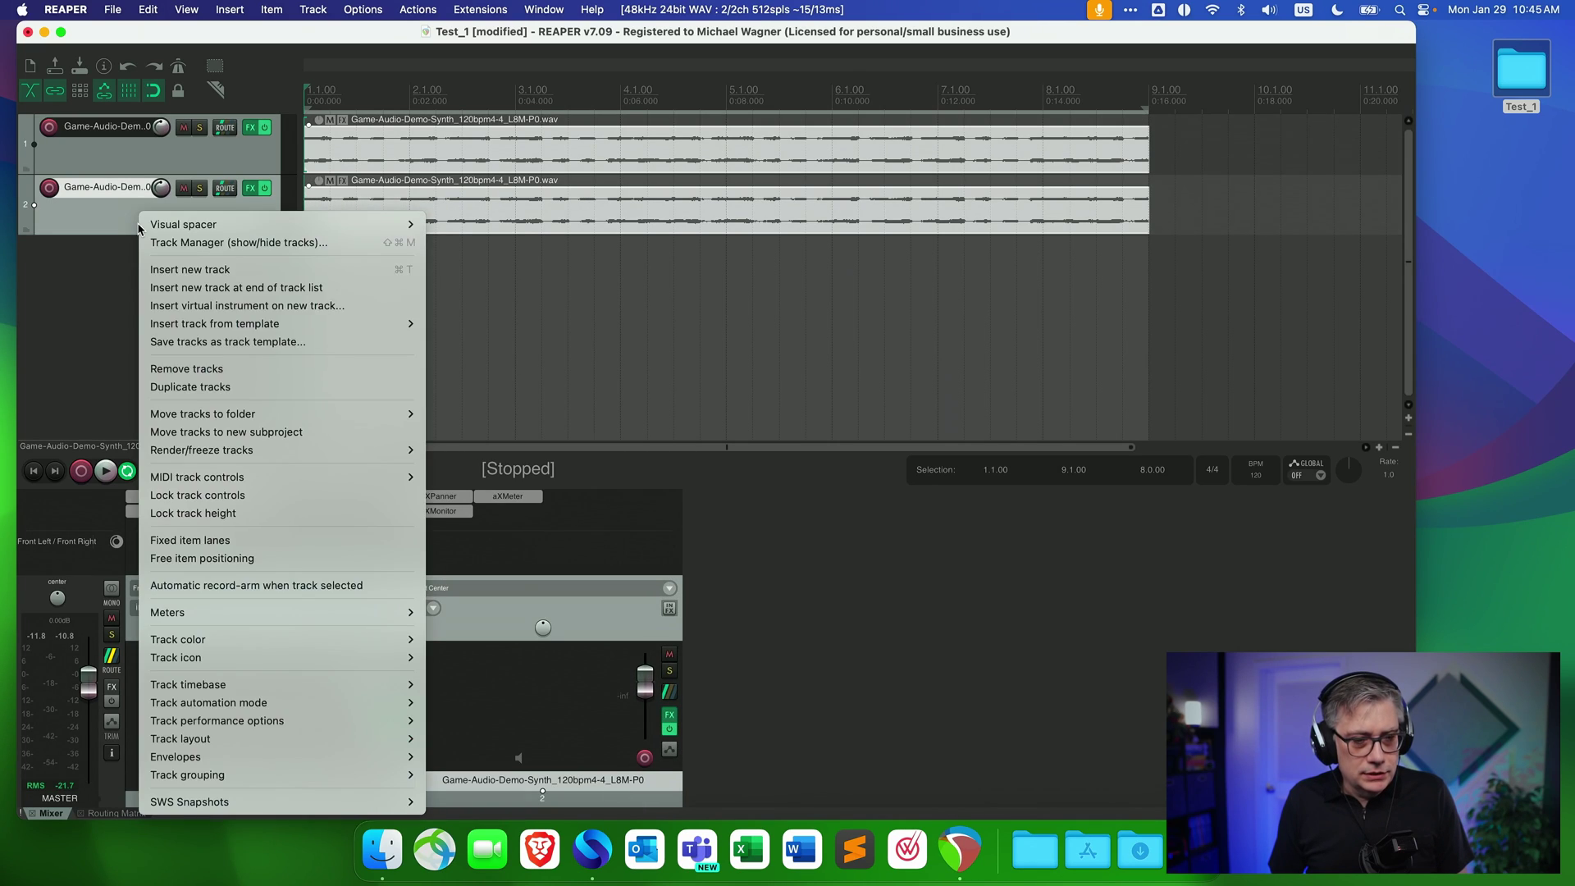
click(174, 393)
right_click(137, 291)
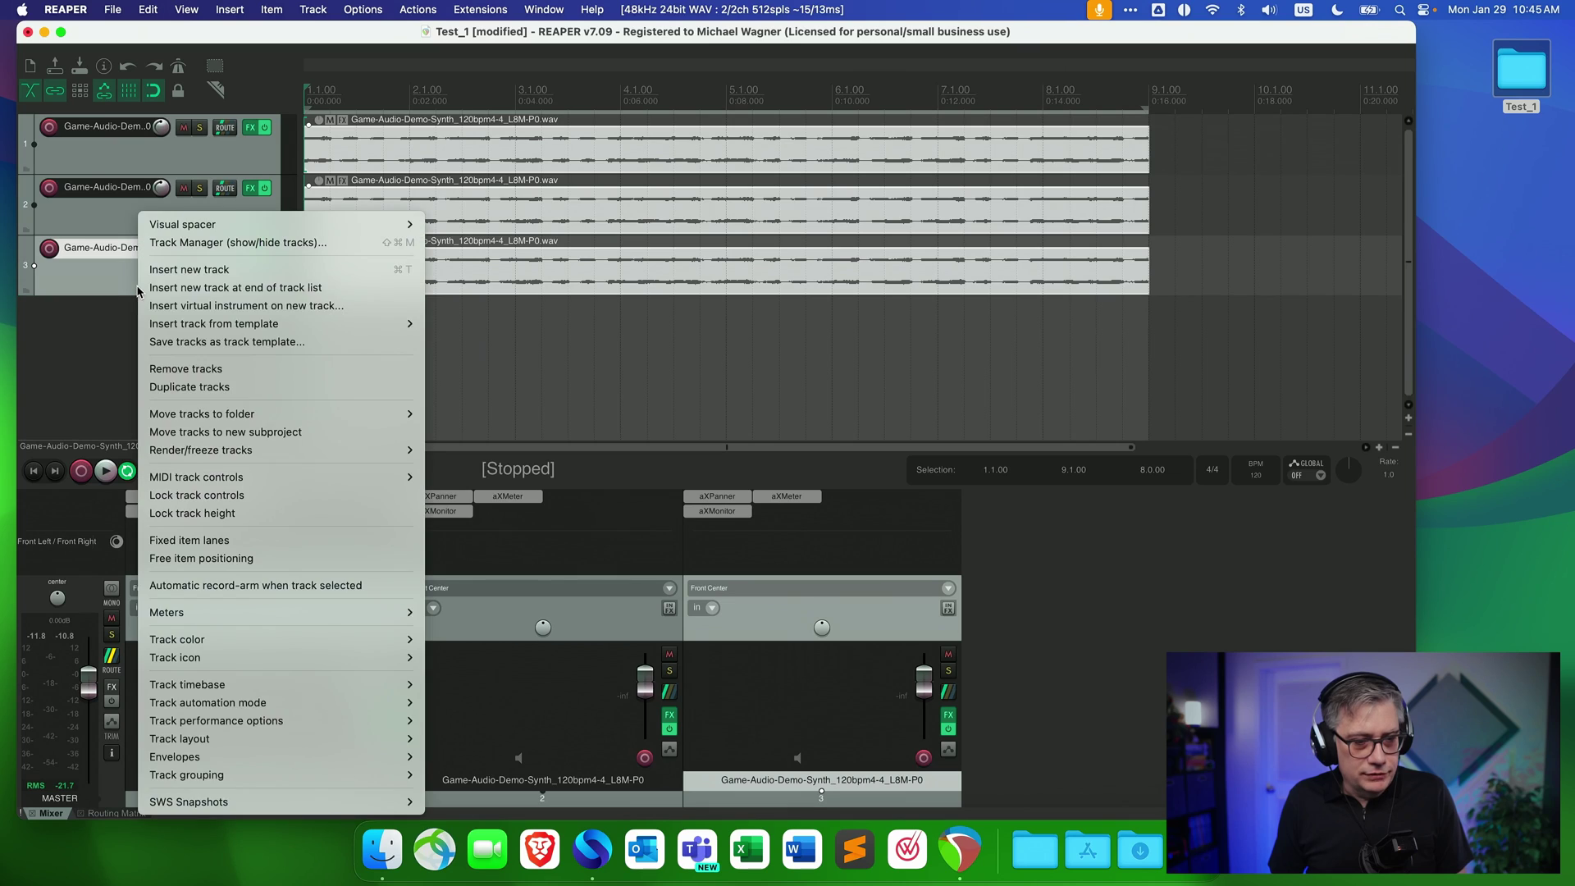
click(166, 384)
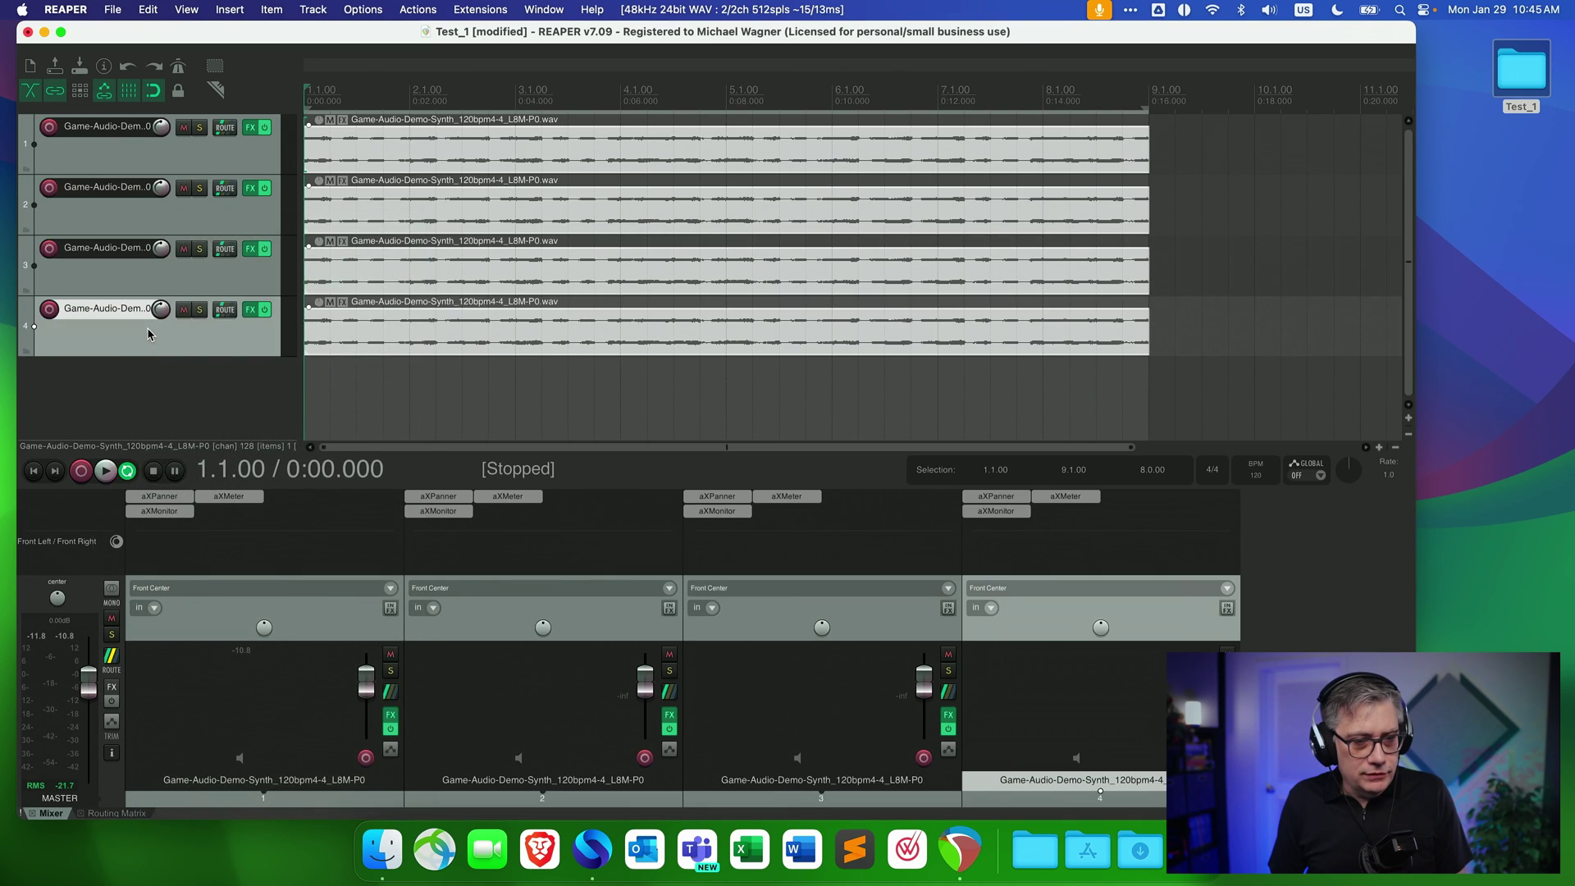
right_click(147, 341)
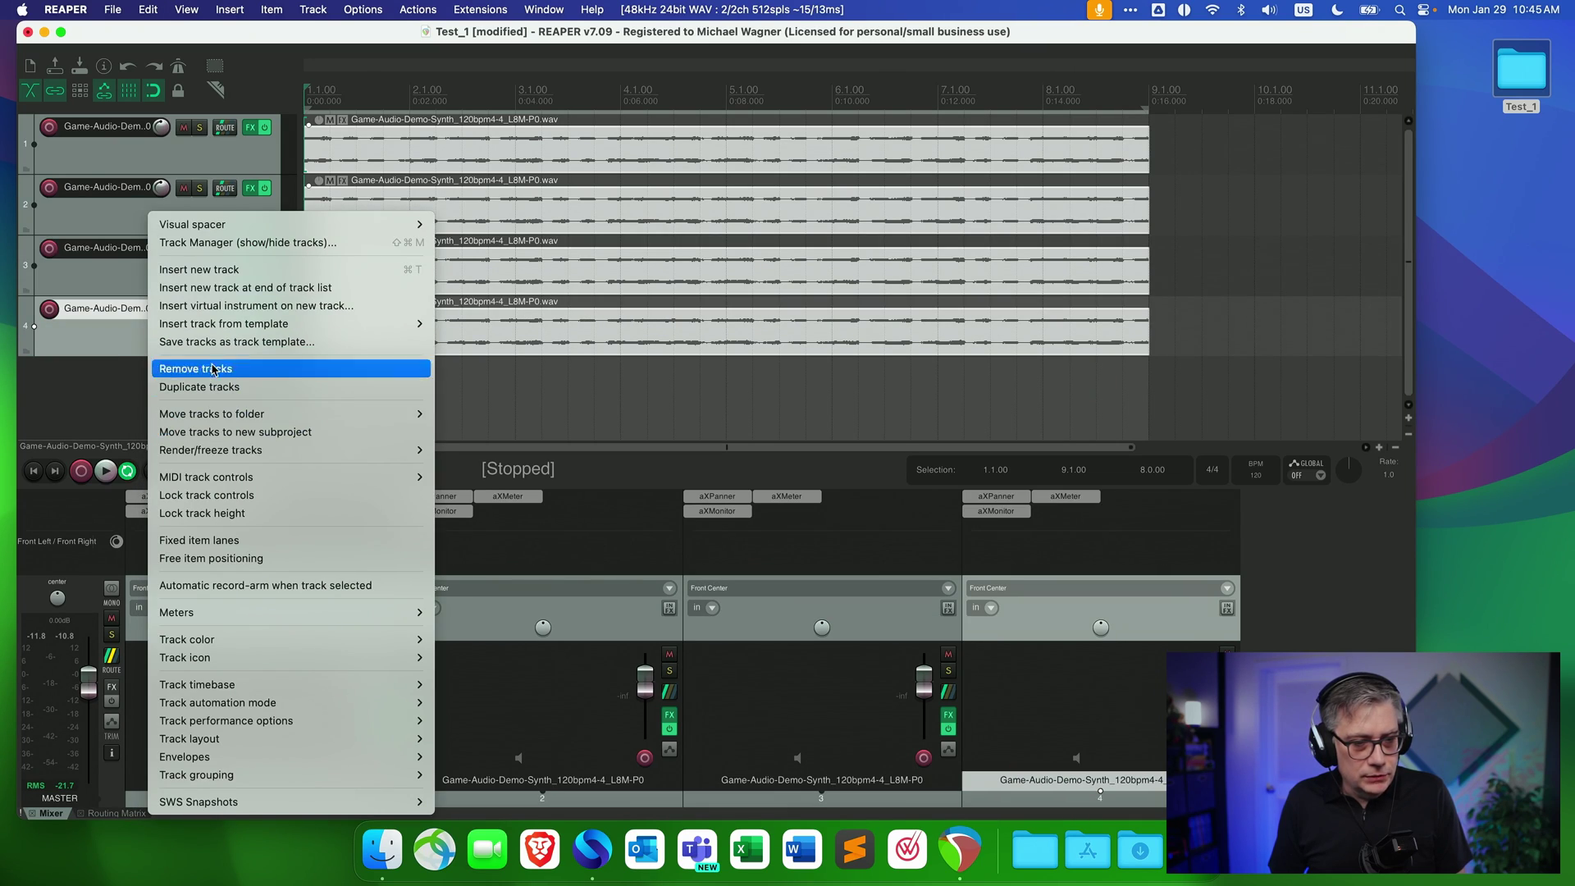
click(204, 389)
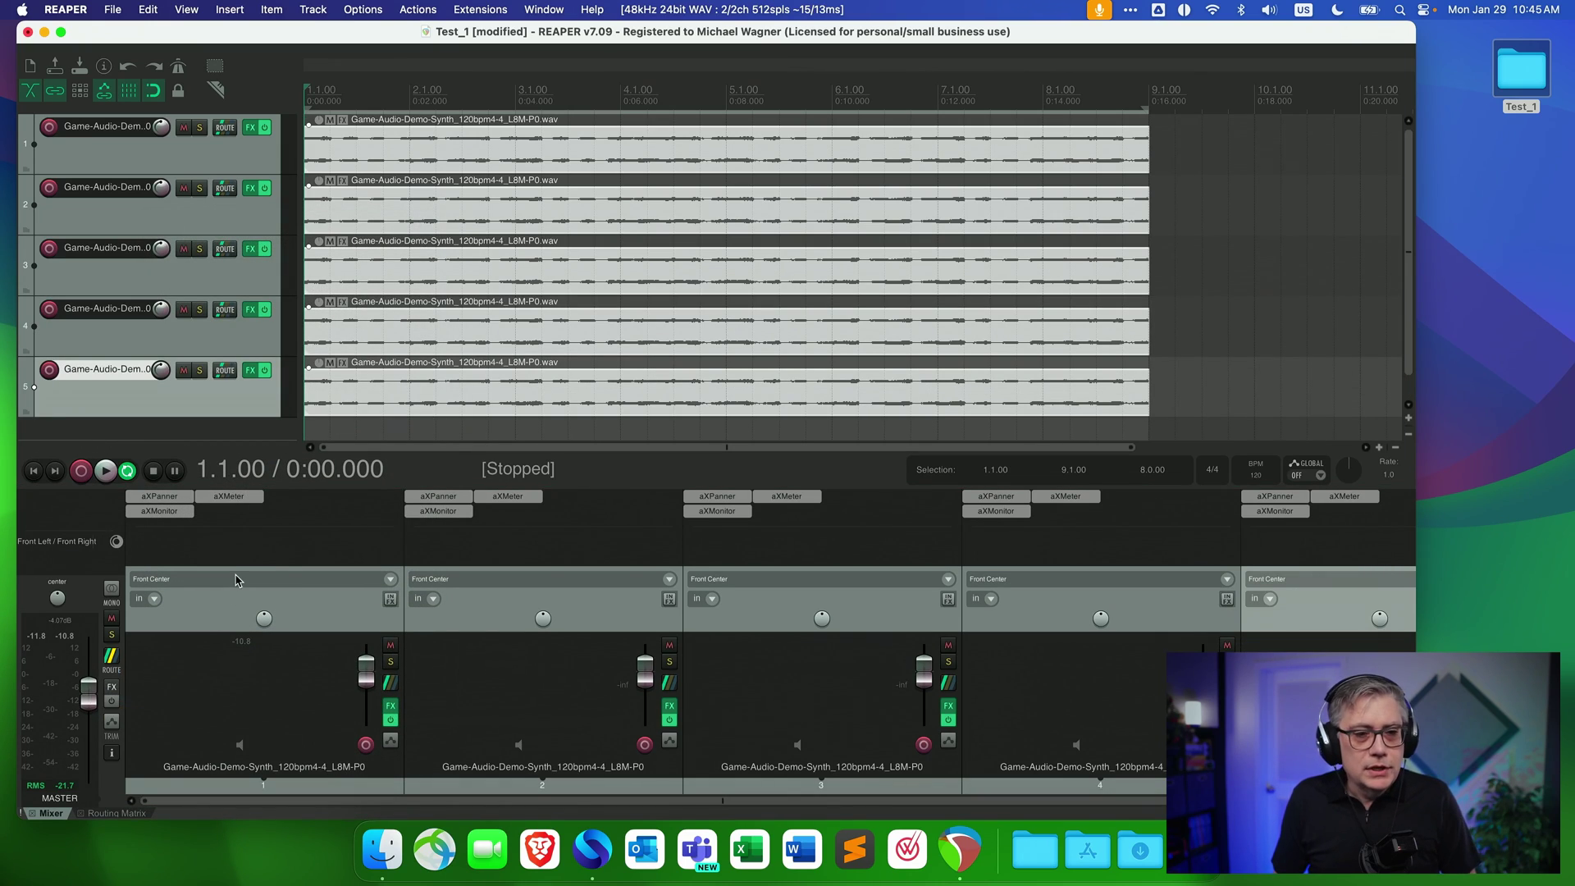
Play the five tracks, lowering the master fader slightly, and open the Performance Meter
click(105, 471)
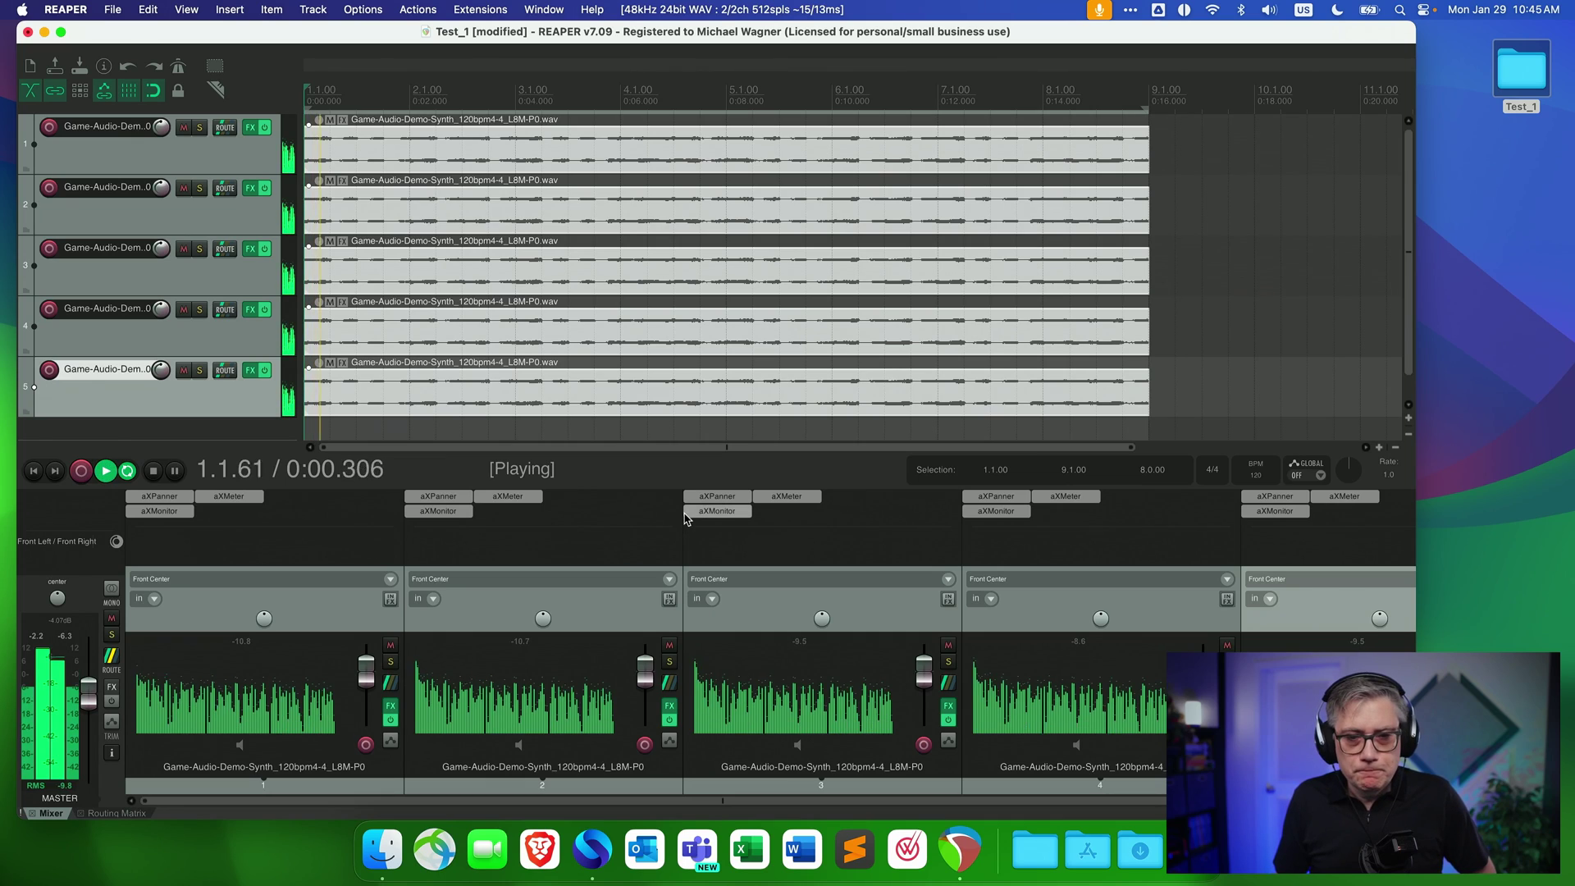
drag(87, 699, 87, 709)
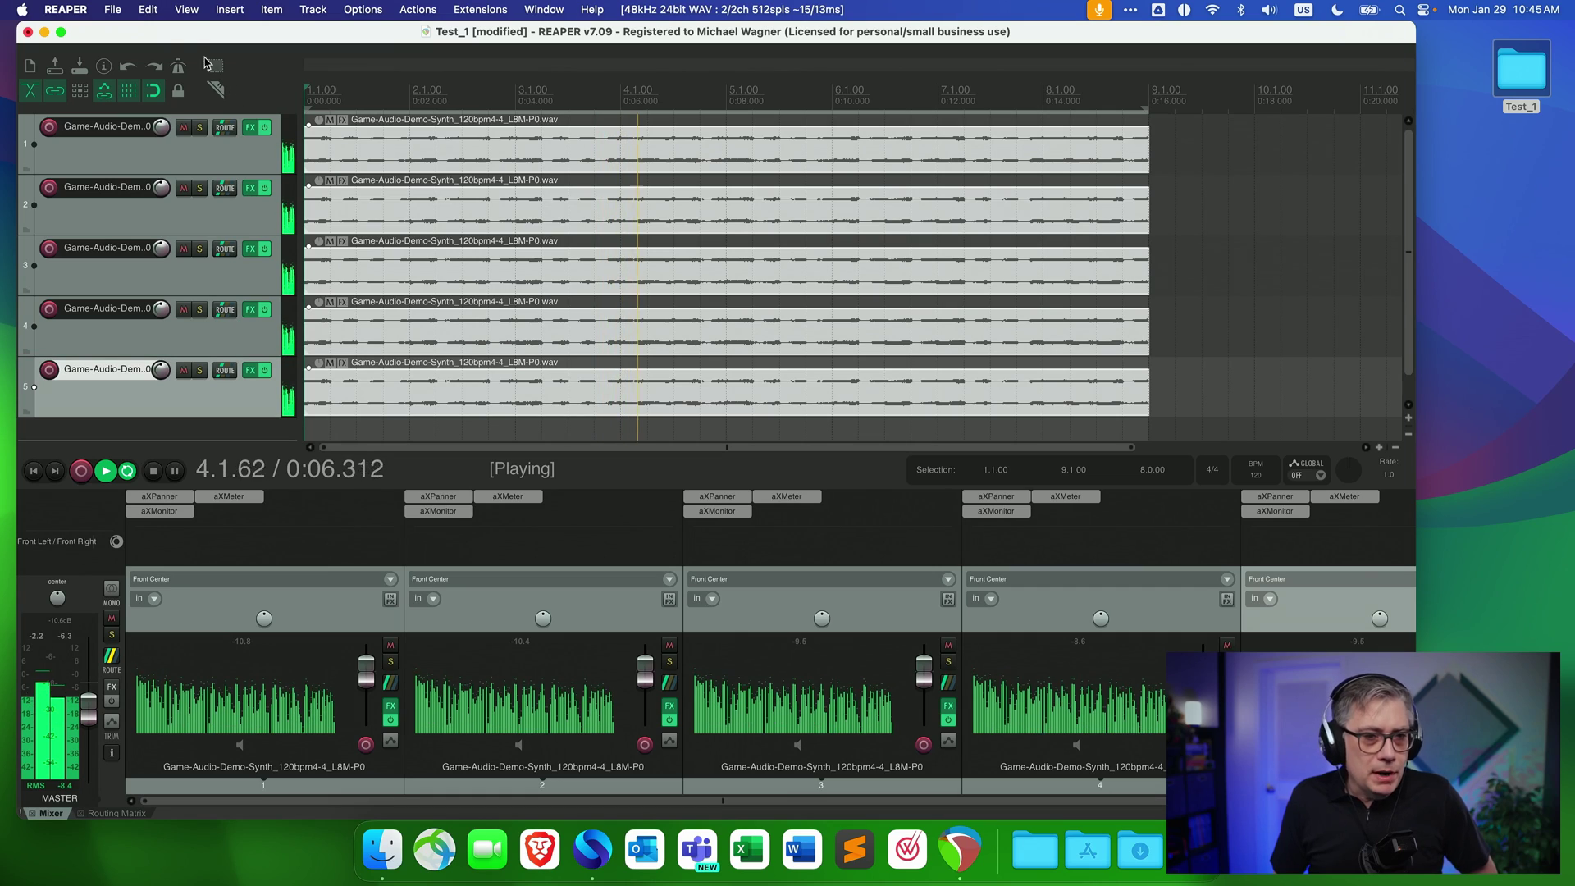
click(187, 12)
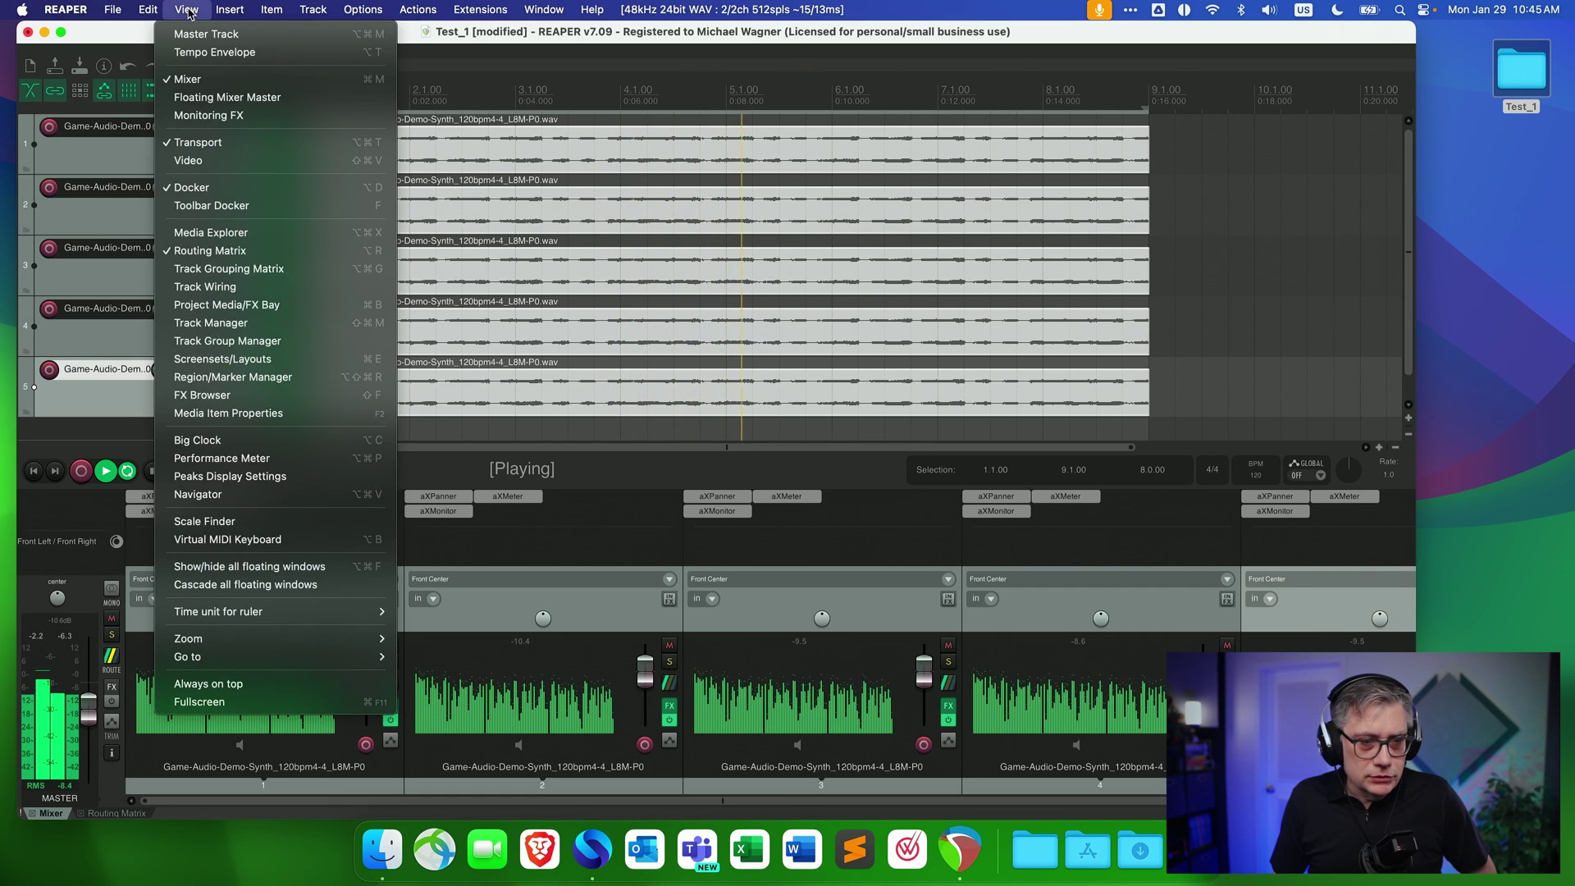
click(208, 460)
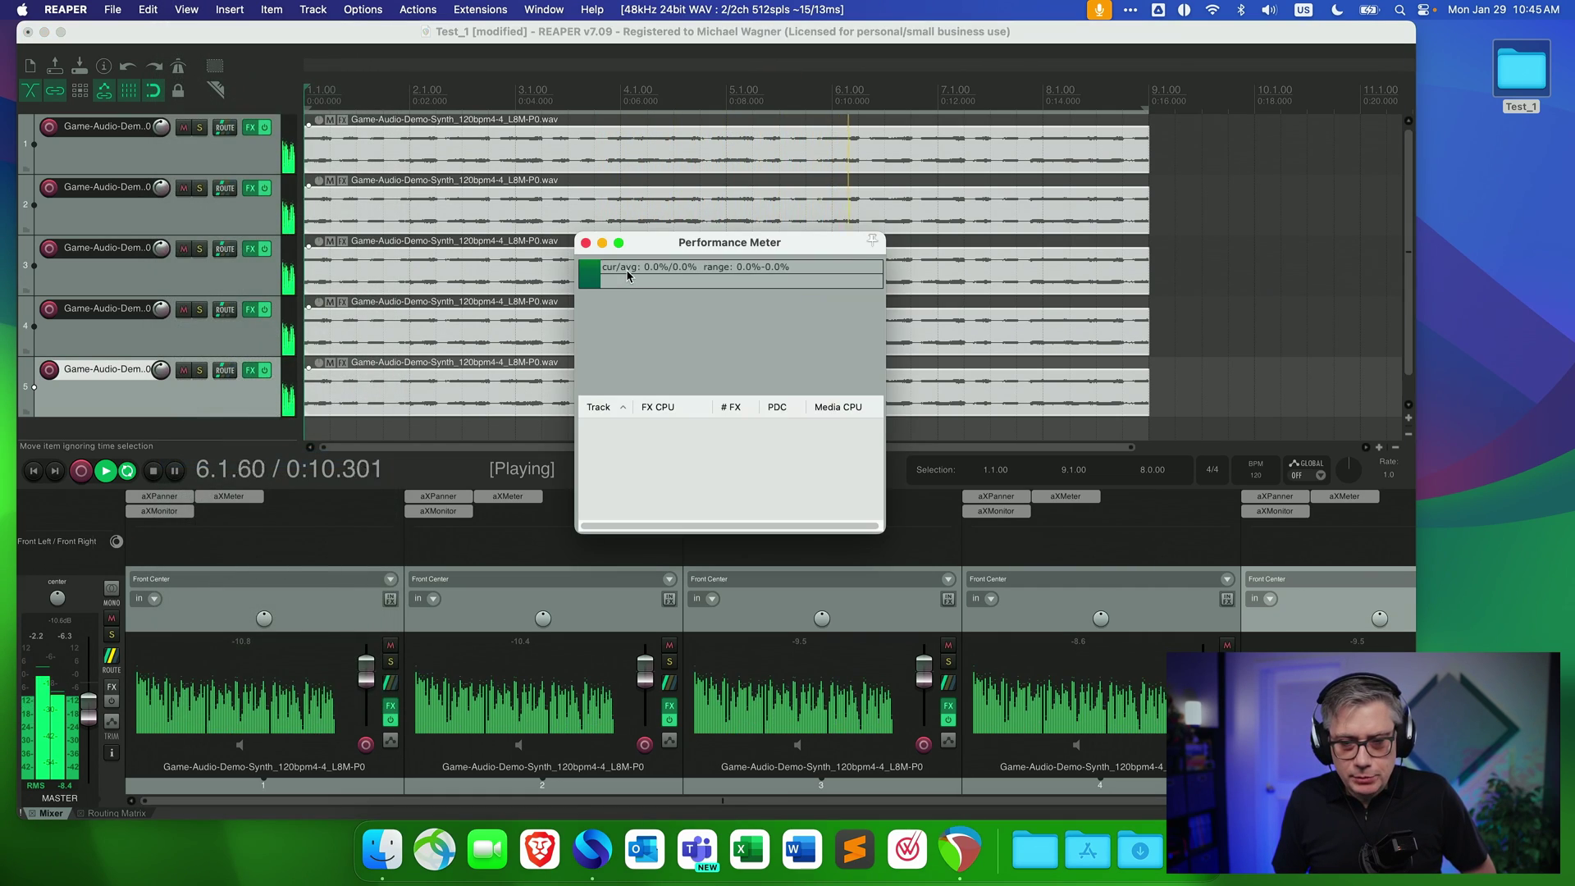
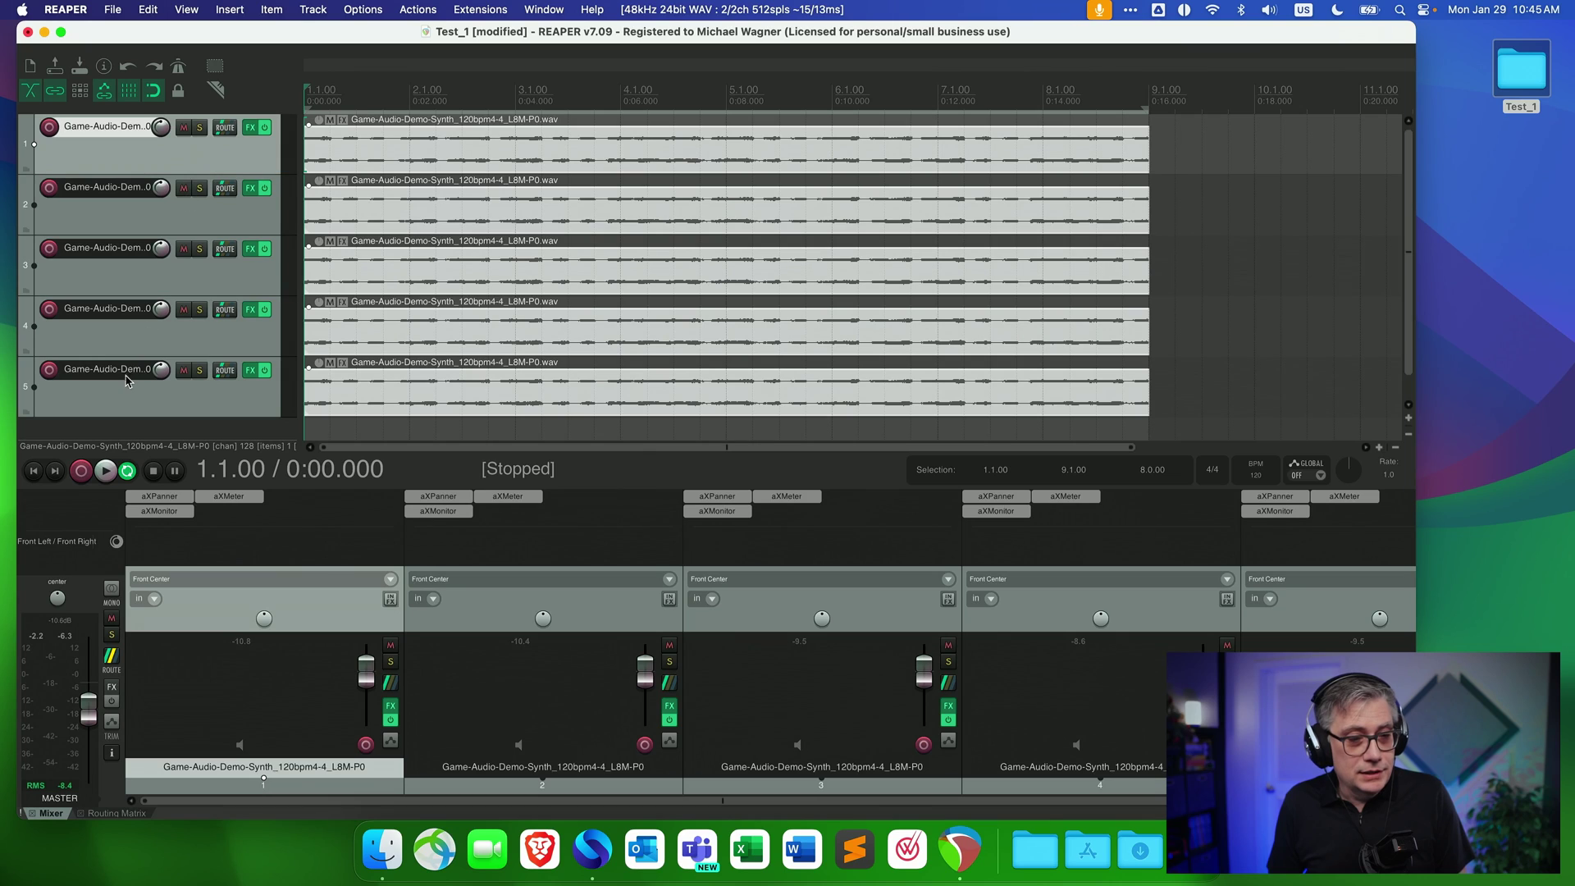
Duplicate all five tracks together to get ten, and duplicate all ten to get twenty
right_click(129, 380)
click(147, 389)
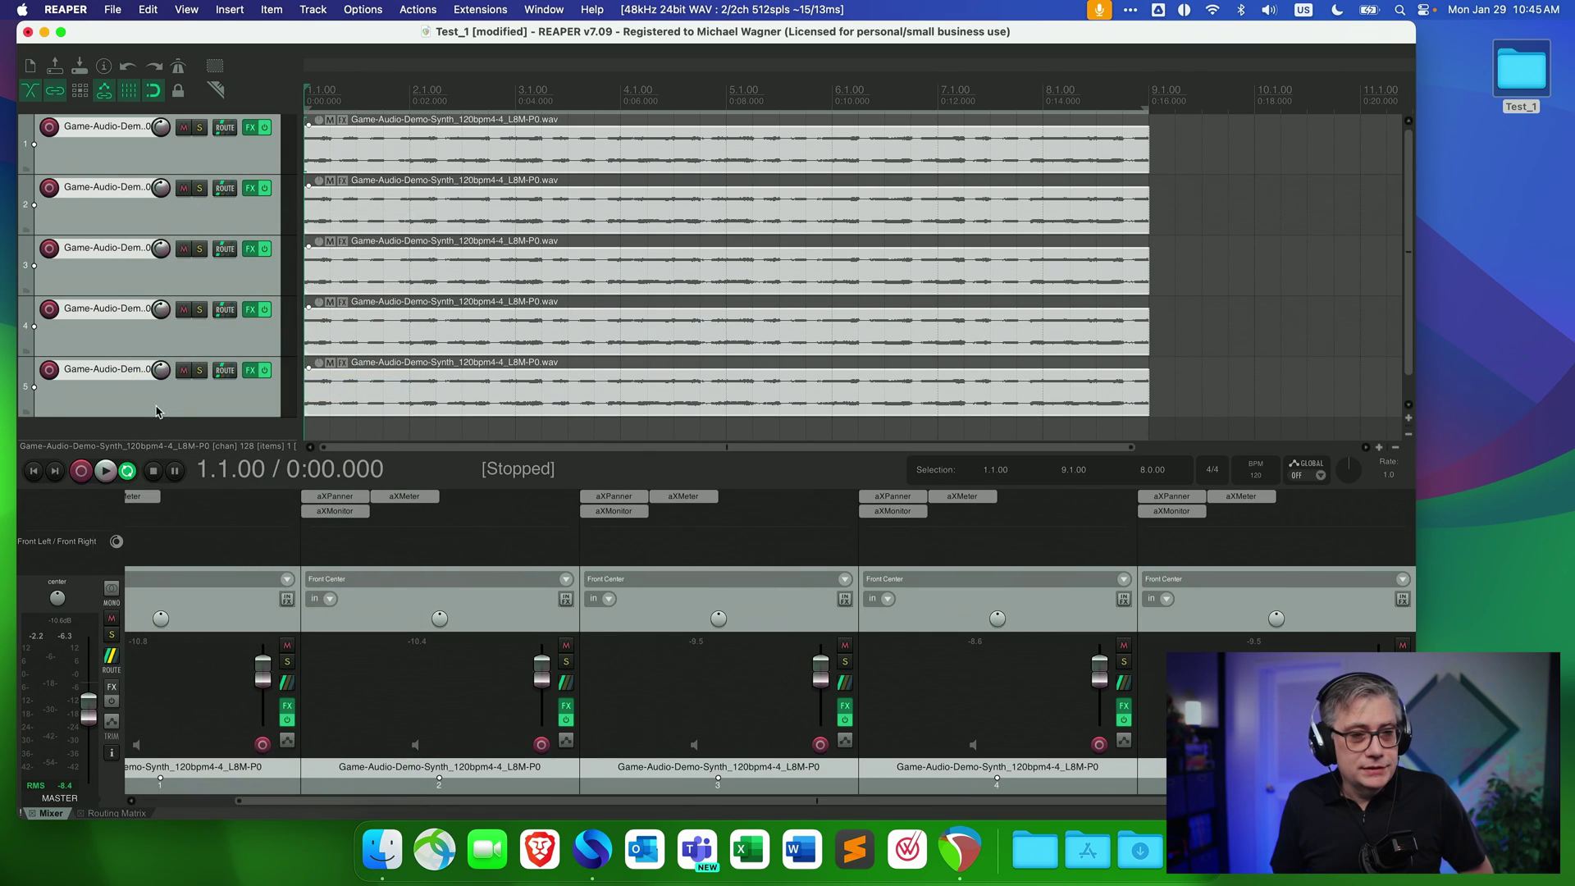
click(162, 168)
scroll(203, 230, down, 8)
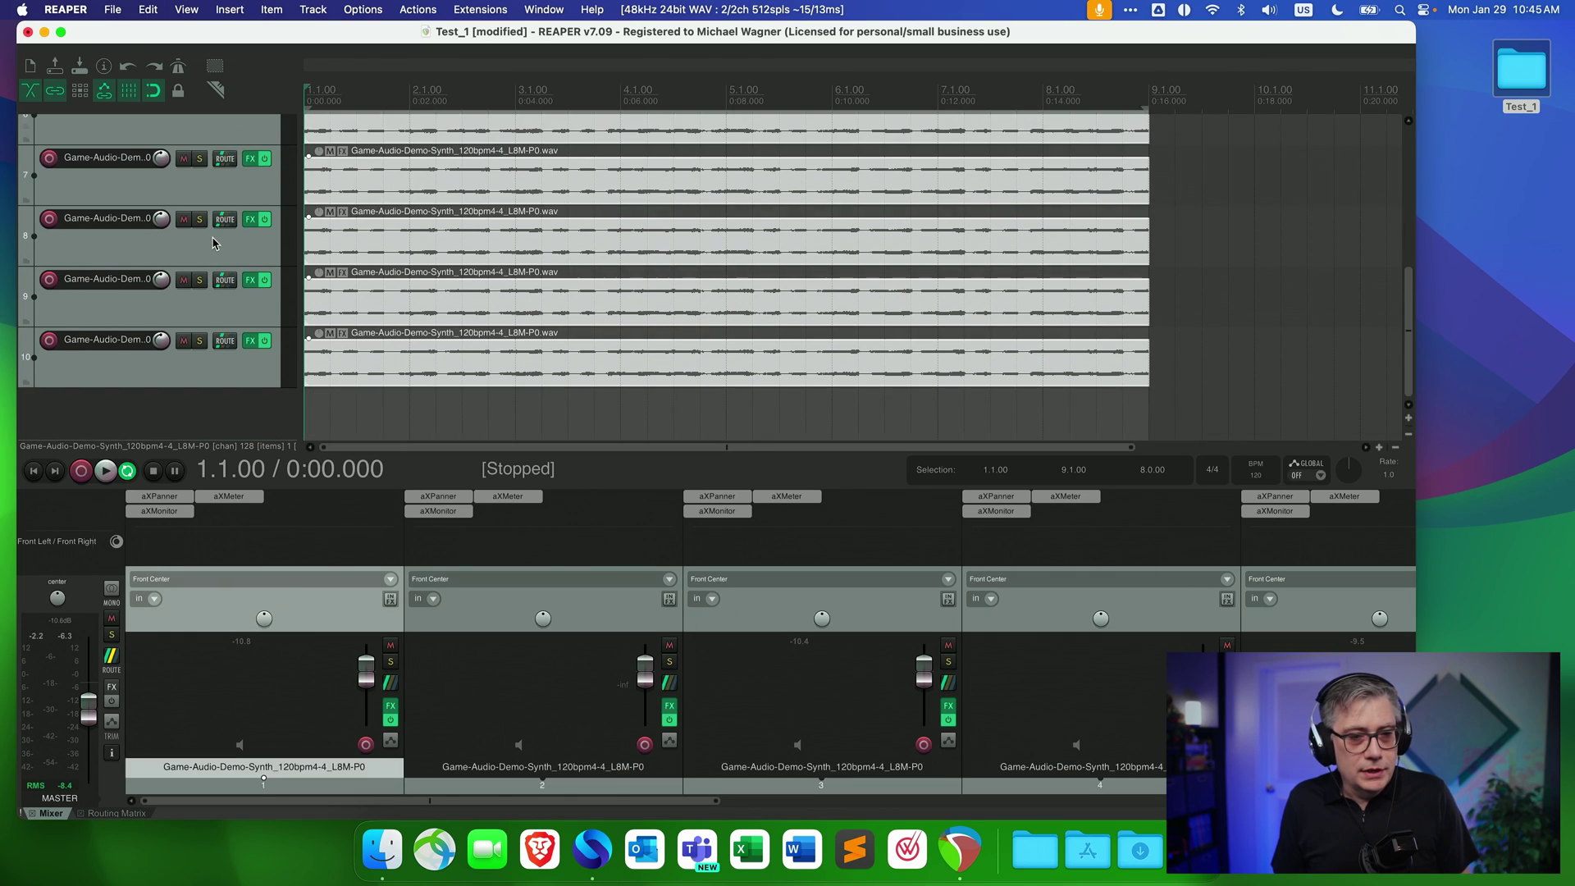
shift+click(138, 379)
right_click(138, 378)
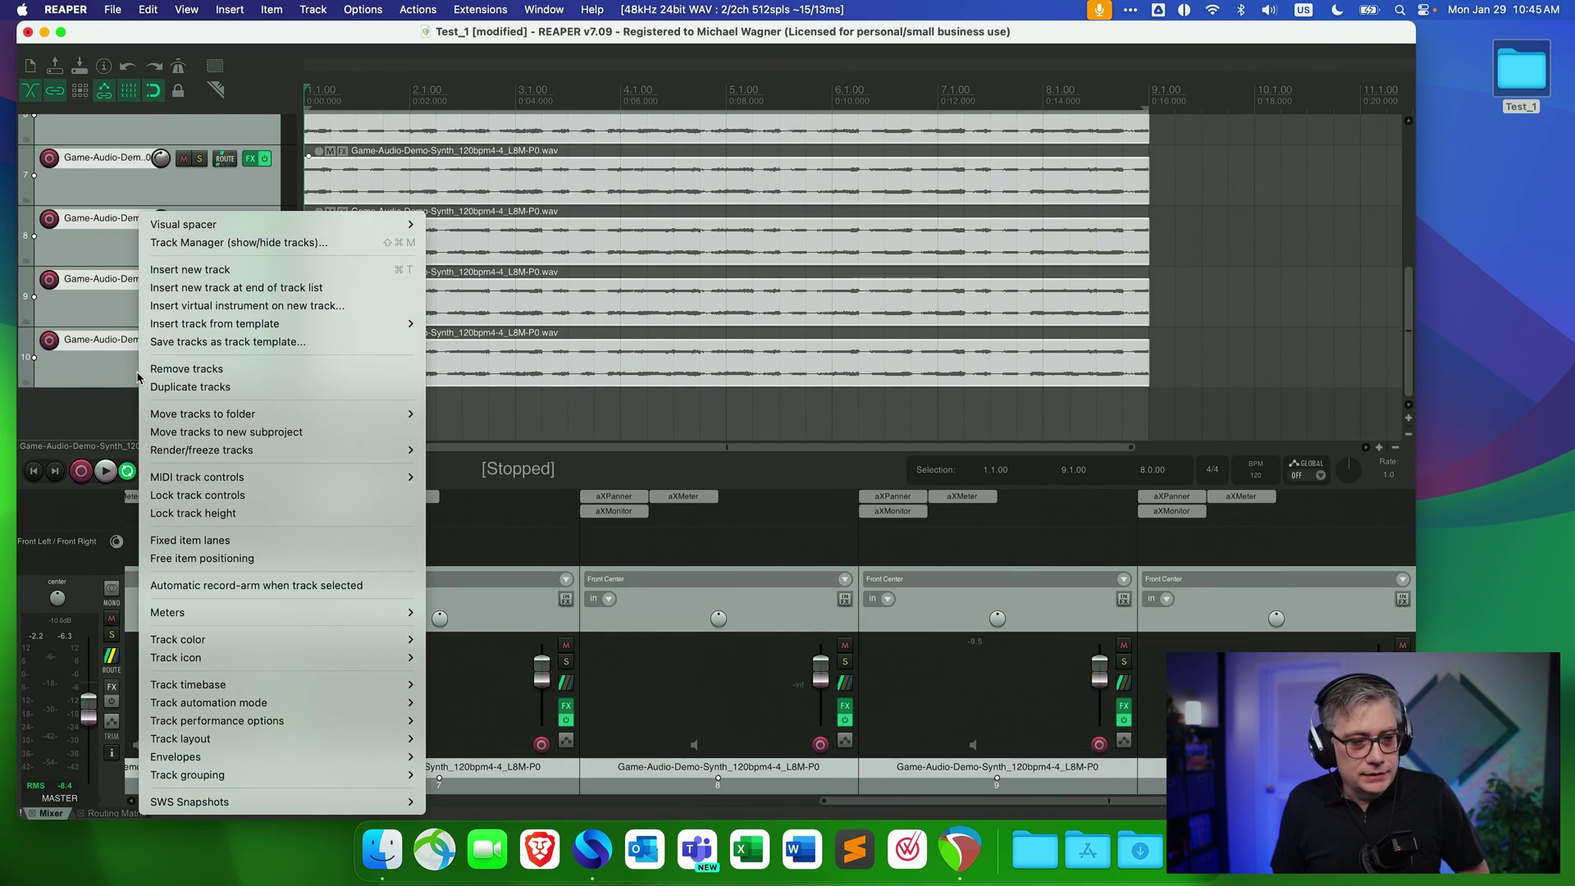
click(177, 387)
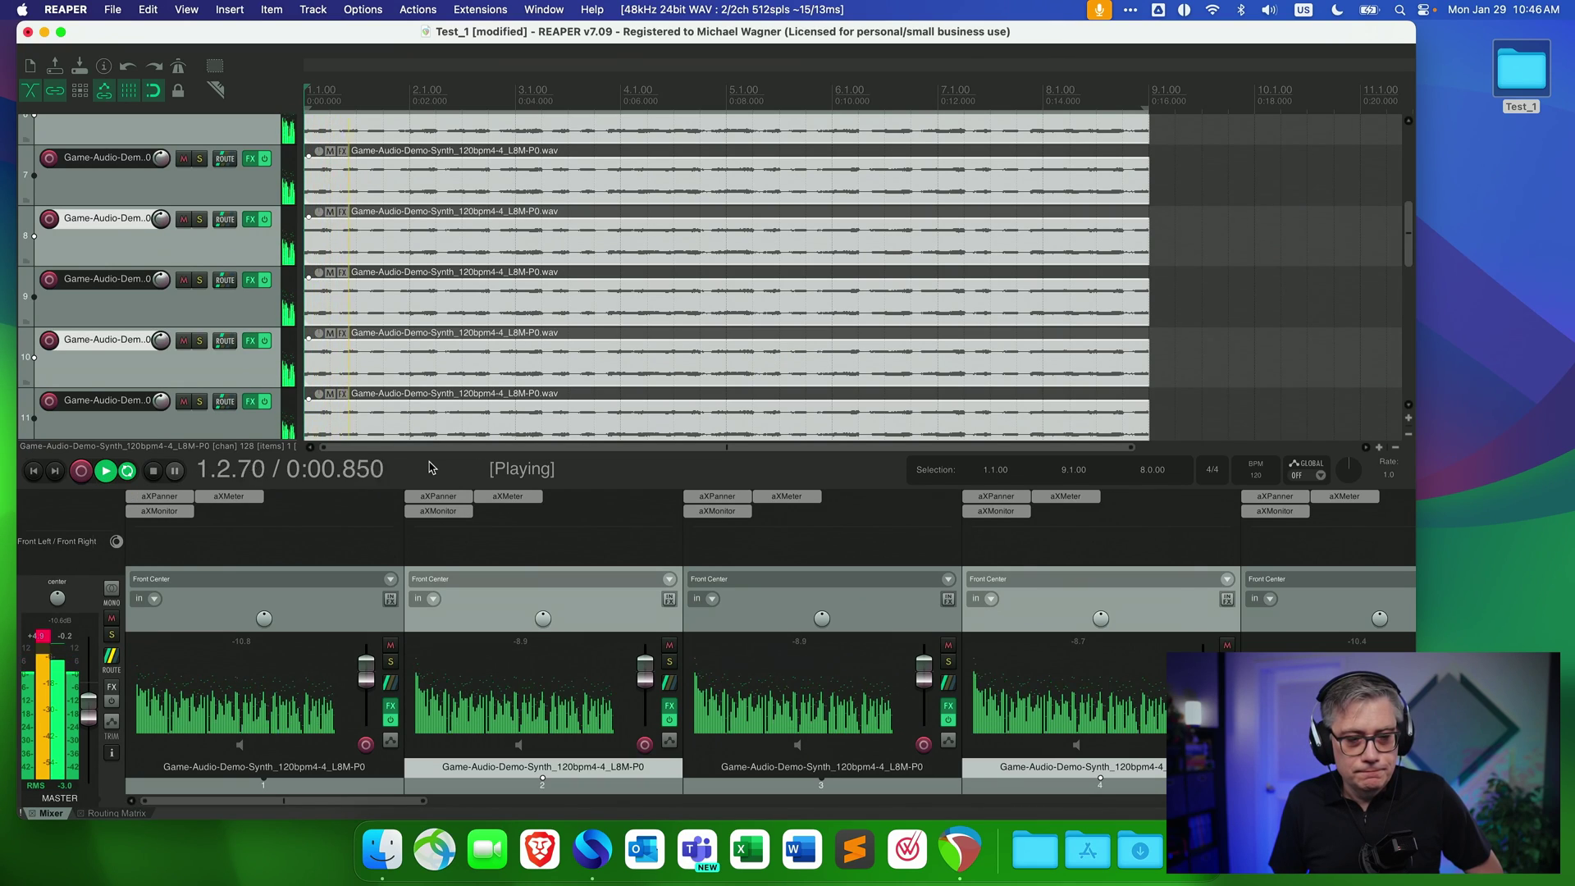
With the twenty tracks playing, lower the master fader further and bring up the Performance Meter, moving it up over the arrangement
drag(88, 711, 88, 736)
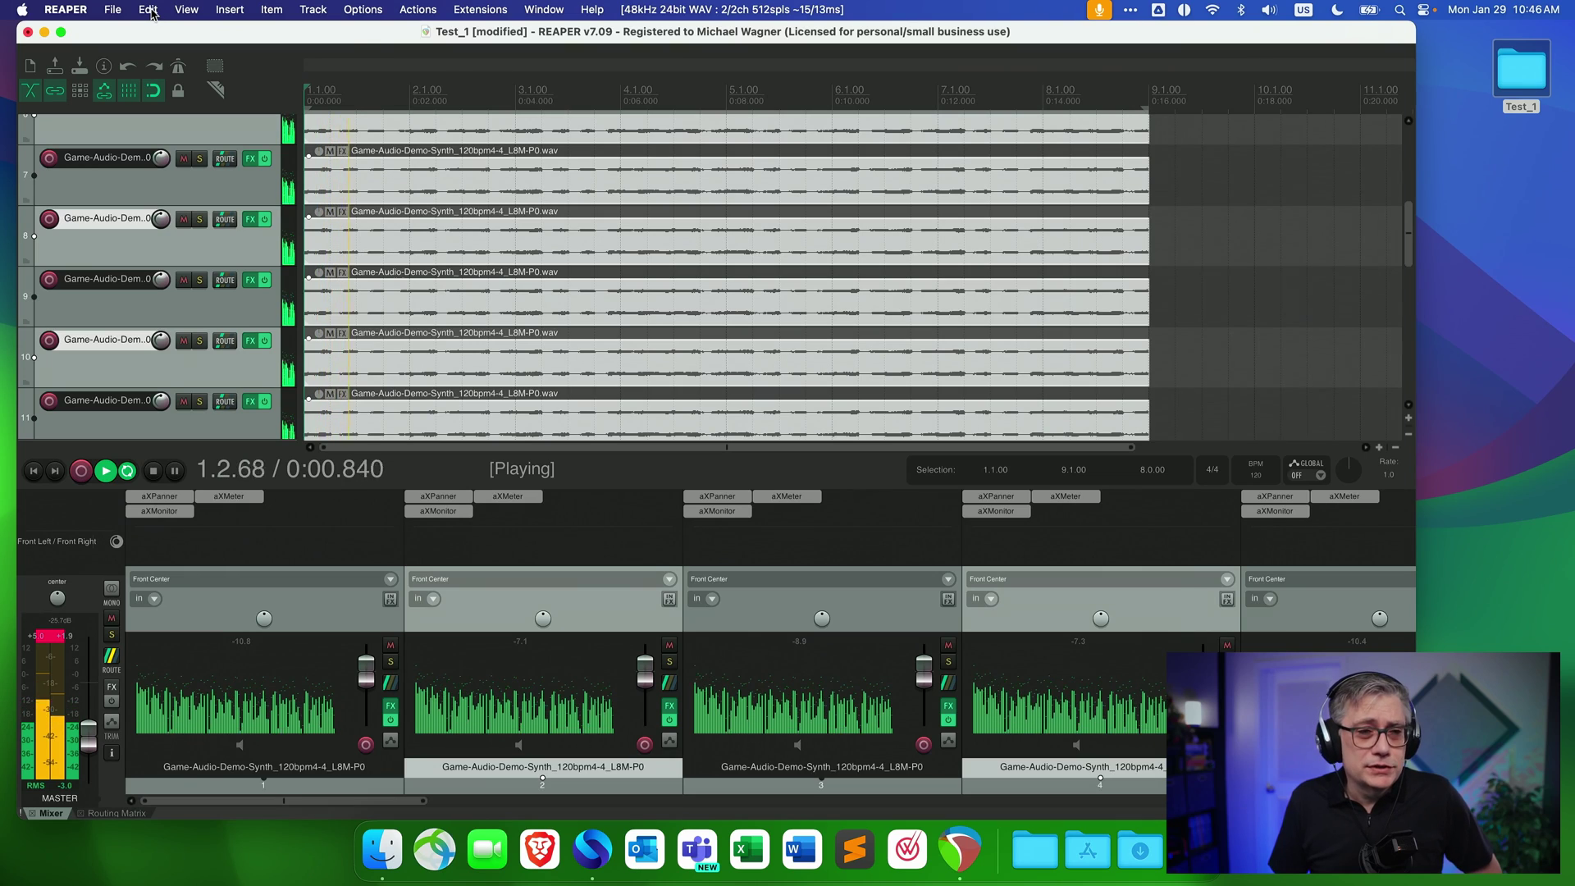
click(150, 12)
mouse_move(187, 10)
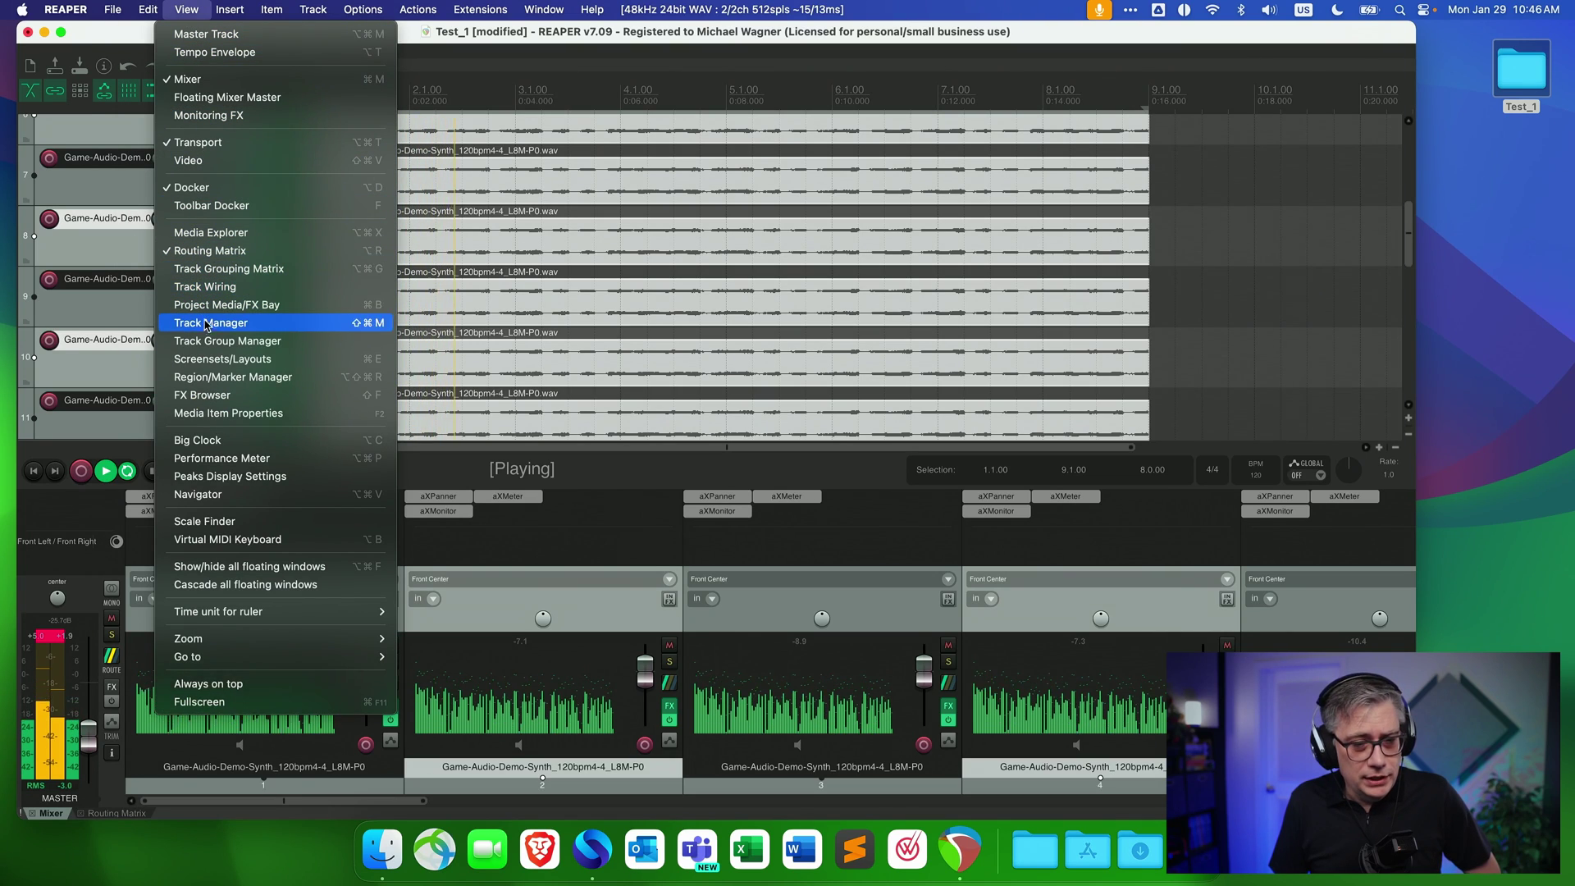
click(262, 460)
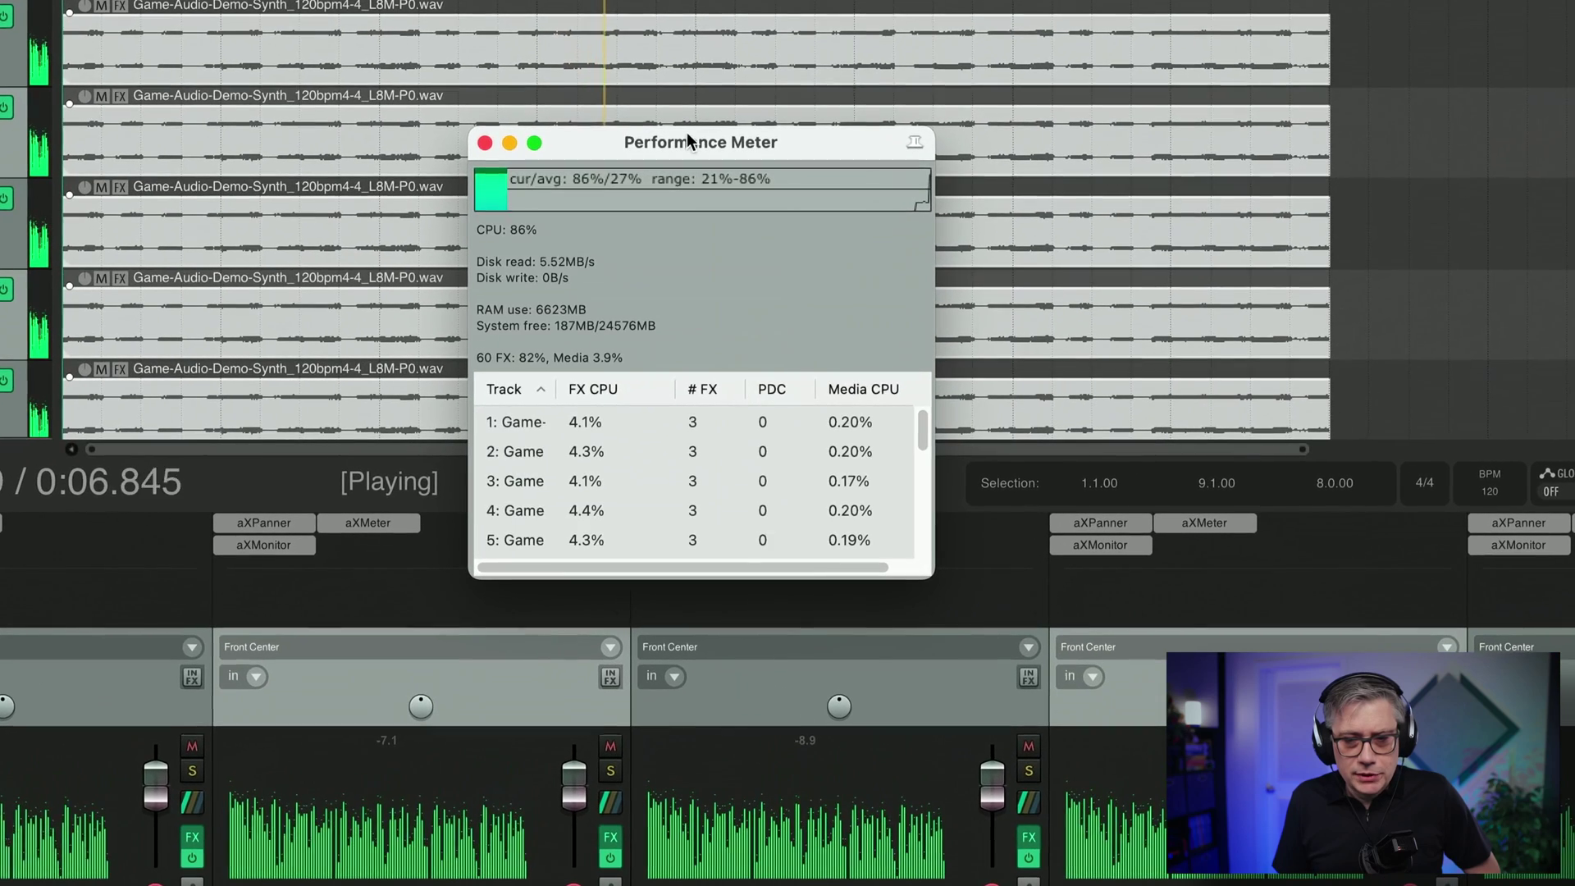
drag(667, 134, 591, 88)
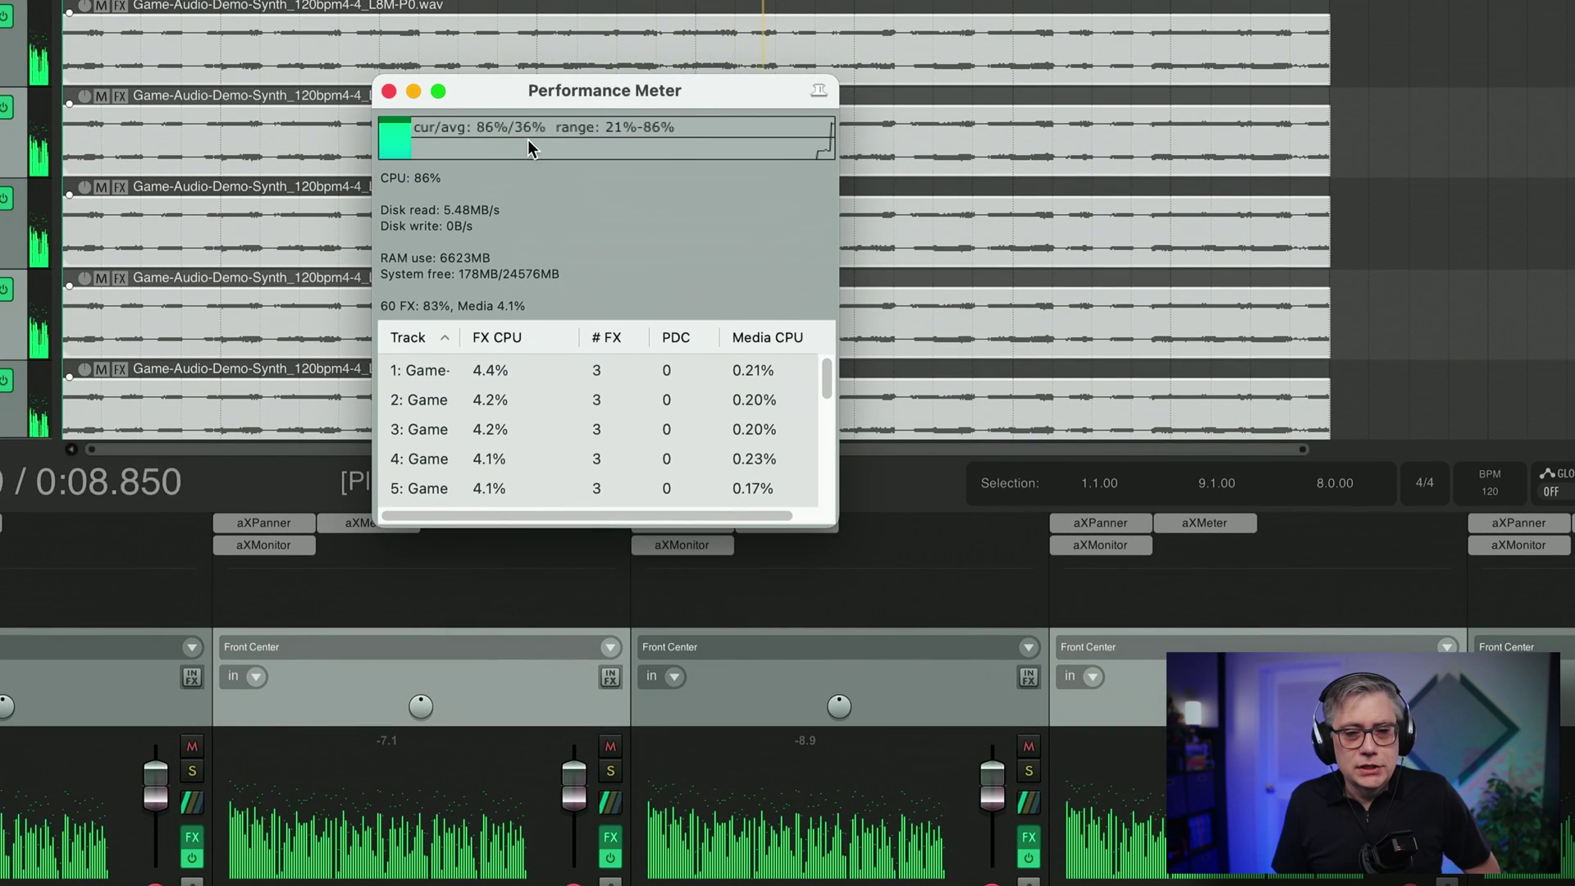